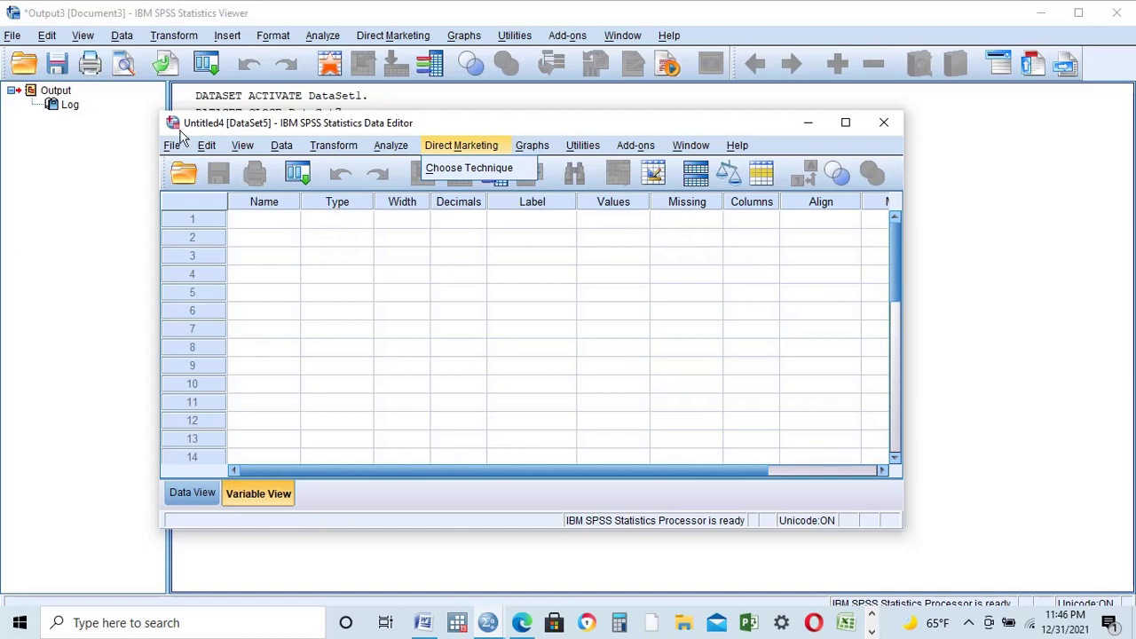
Import the Excel file "Excel data for ANOVA.xlsx" from the Desktop, reading variable names from the first row of Sheet1
{"action": "left_click", "coordinate": [171, 145]}
{"action": "mouse_move", "coordinate": [188, 172]}
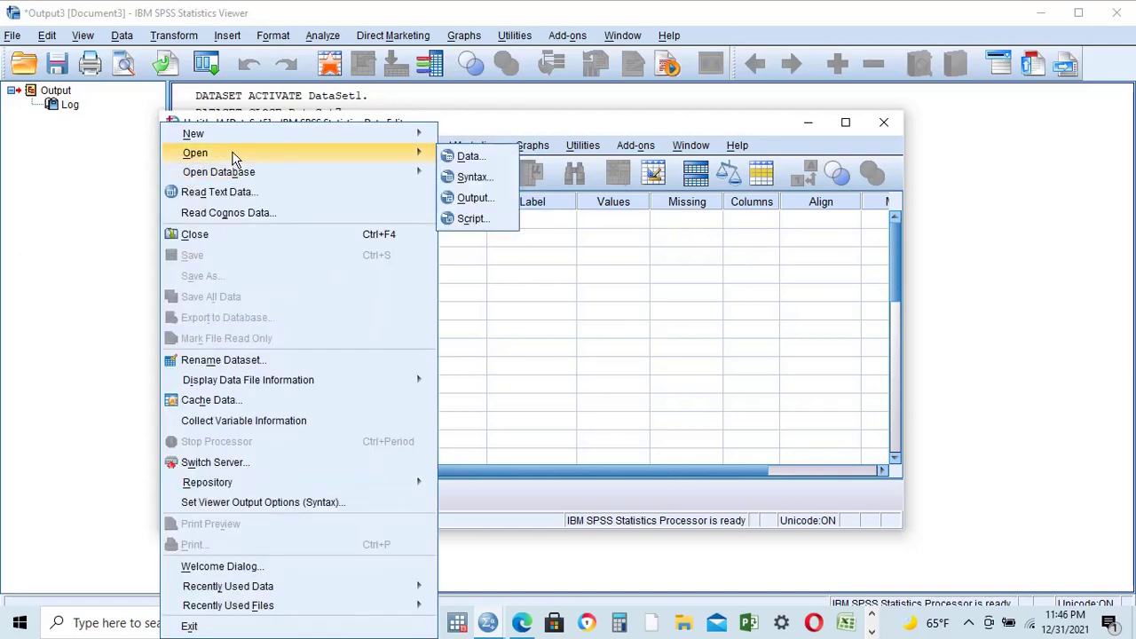
{"action": "left_click", "coordinate": [411, 151]}
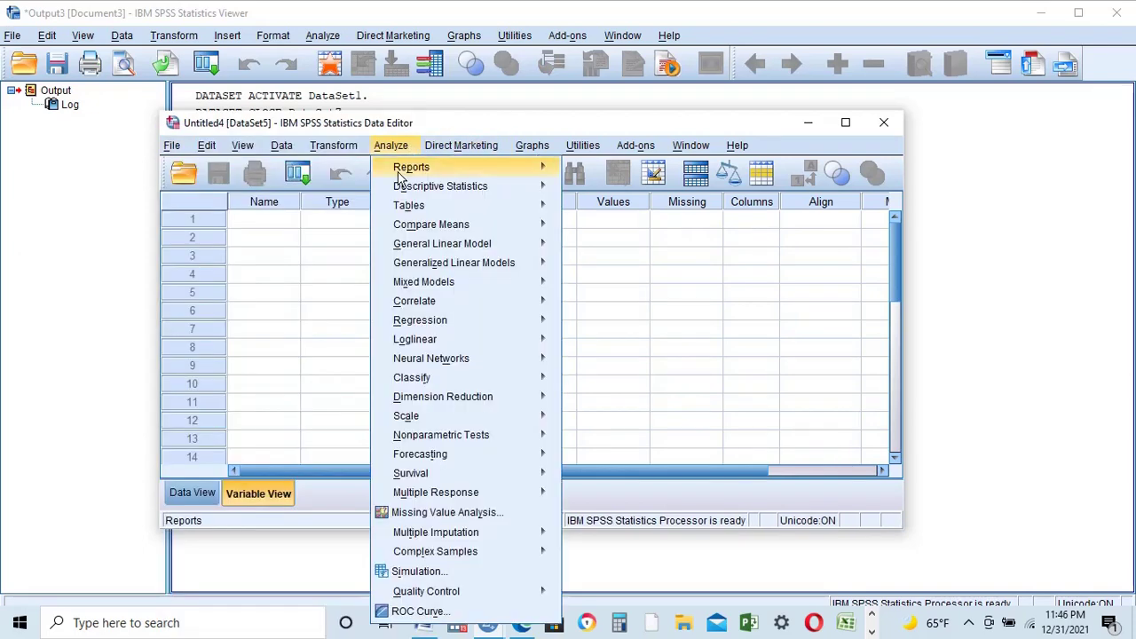
{"action": "mouse_move", "coordinate": [532, 144]}
{"action": "mouse_move", "coordinate": [172, 145]}
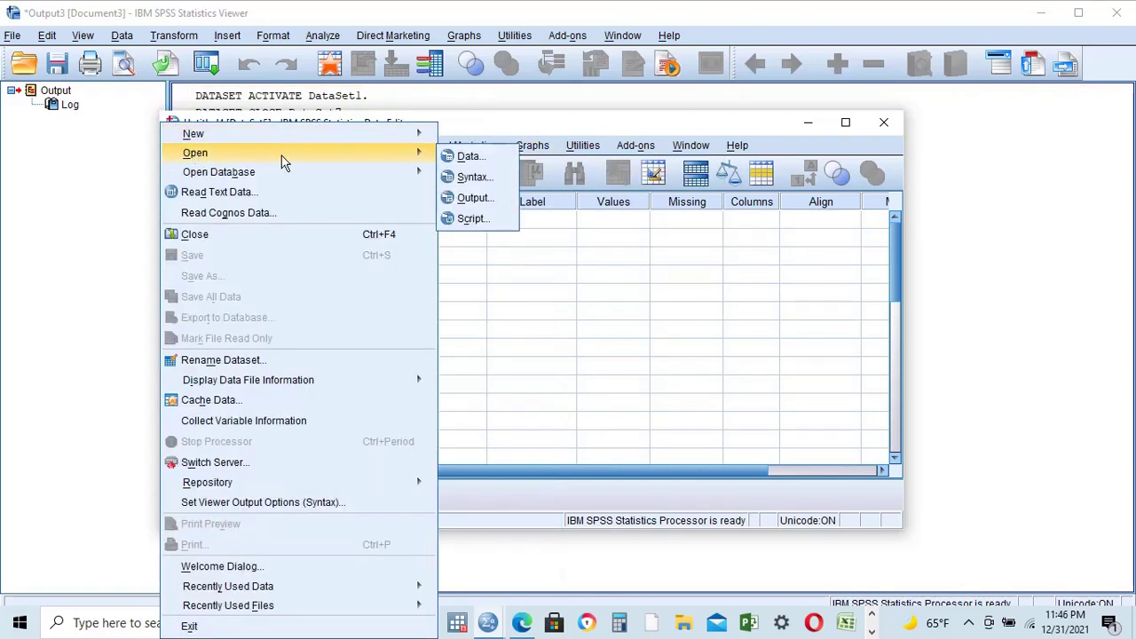
{"action": "left_click", "coordinate": [471, 157]}
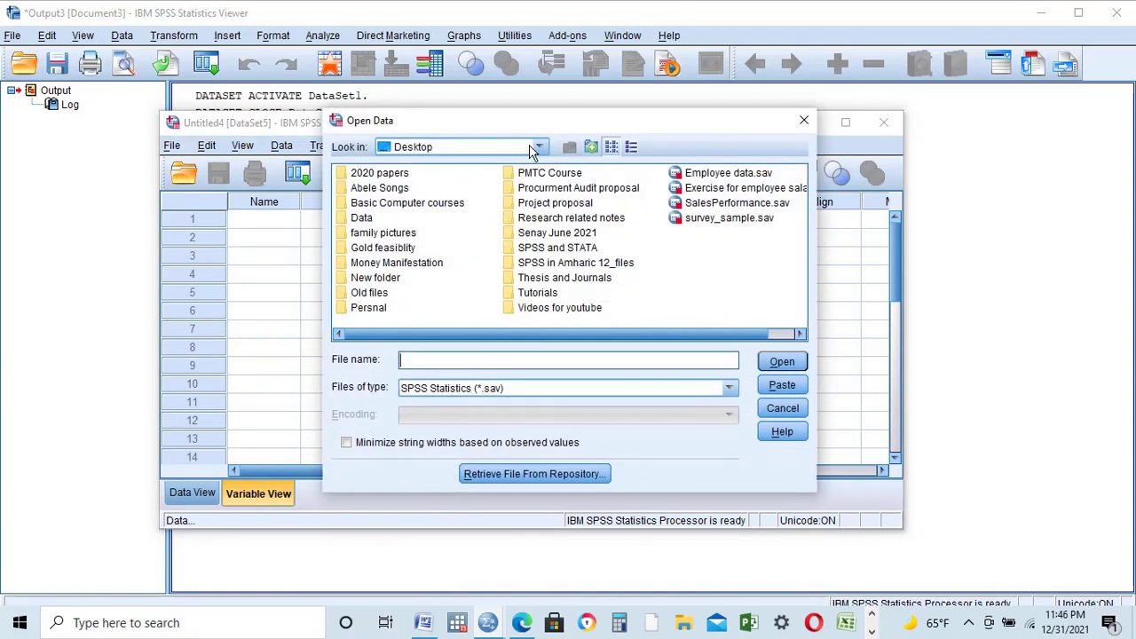
{"action": "left_click", "coordinate": [729, 391]}
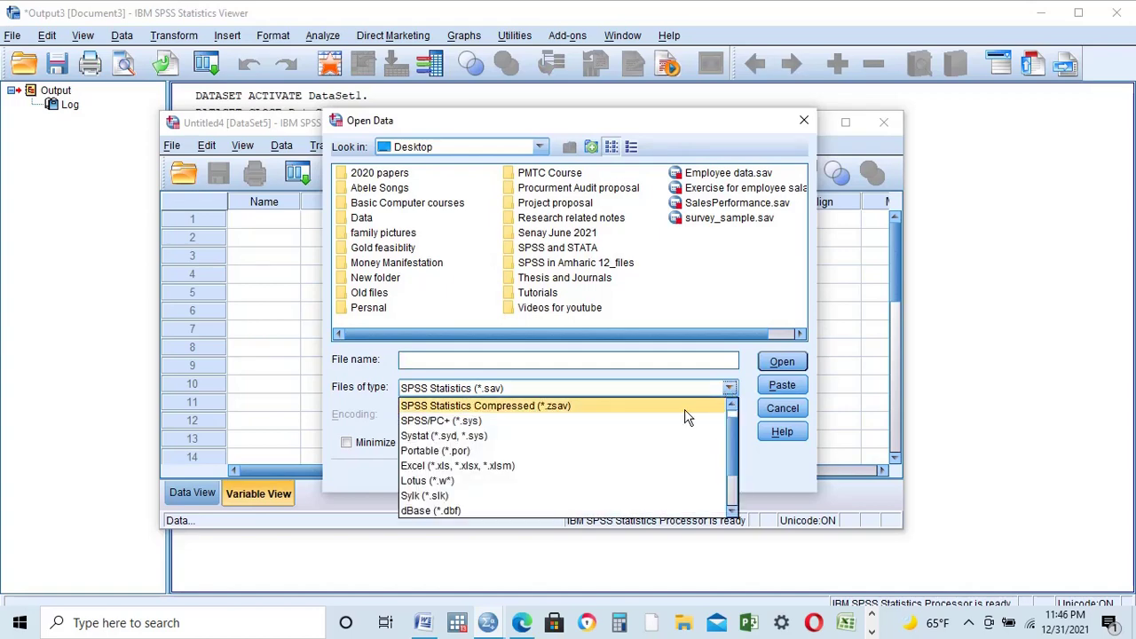
{"action": "left_click", "coordinate": [630, 465]}
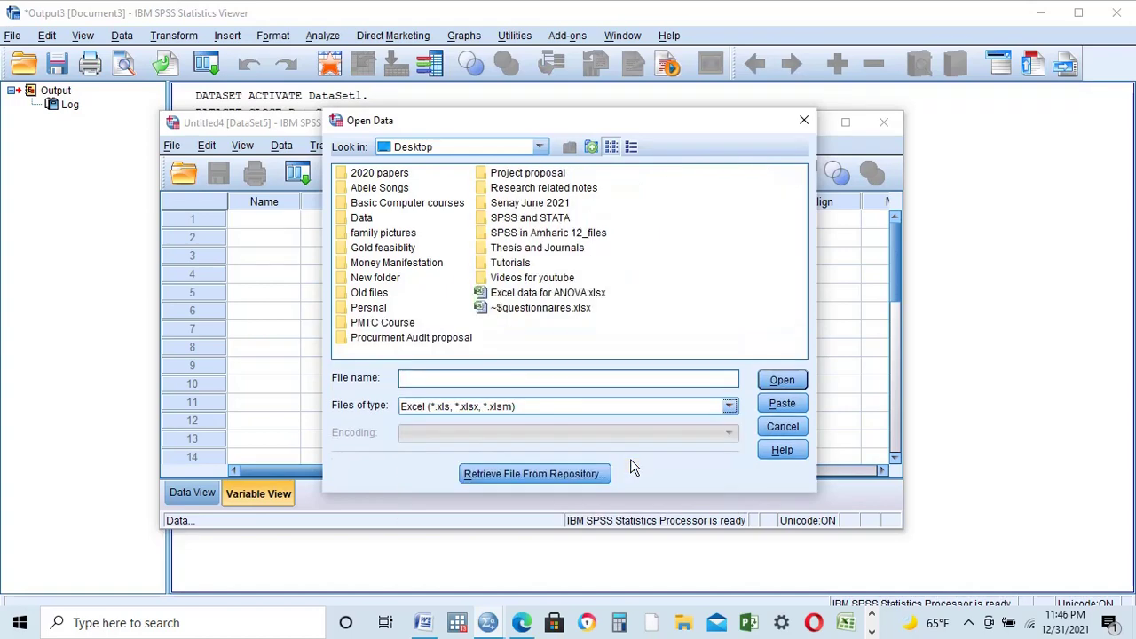
{"action": "left_click", "coordinate": [536, 296]}
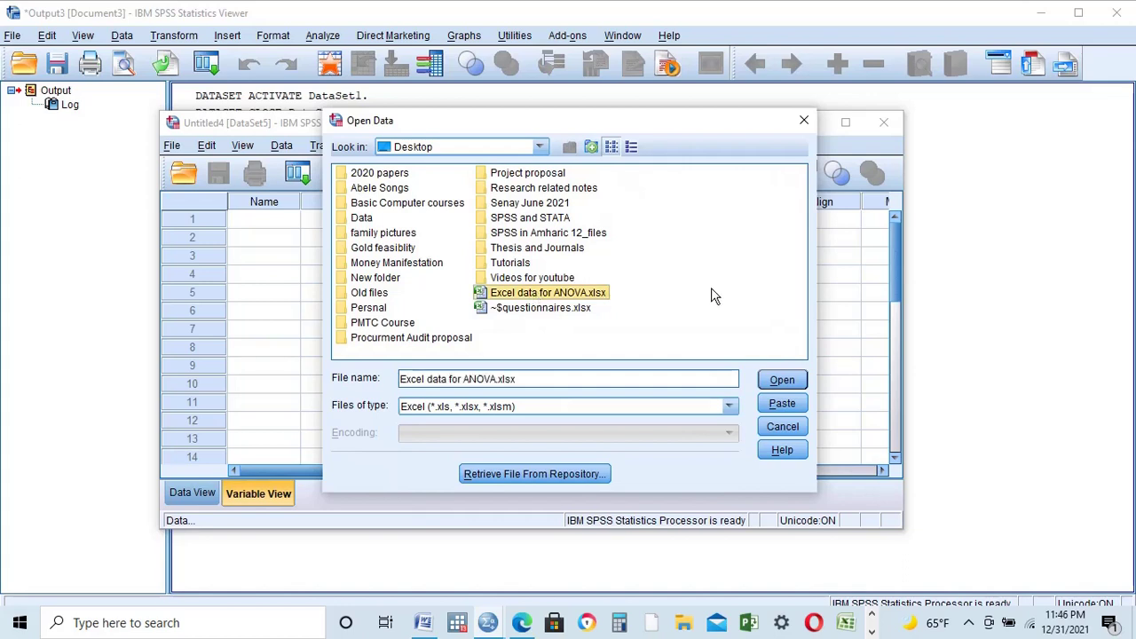
{"action": "left_click", "coordinate": [780, 379]}
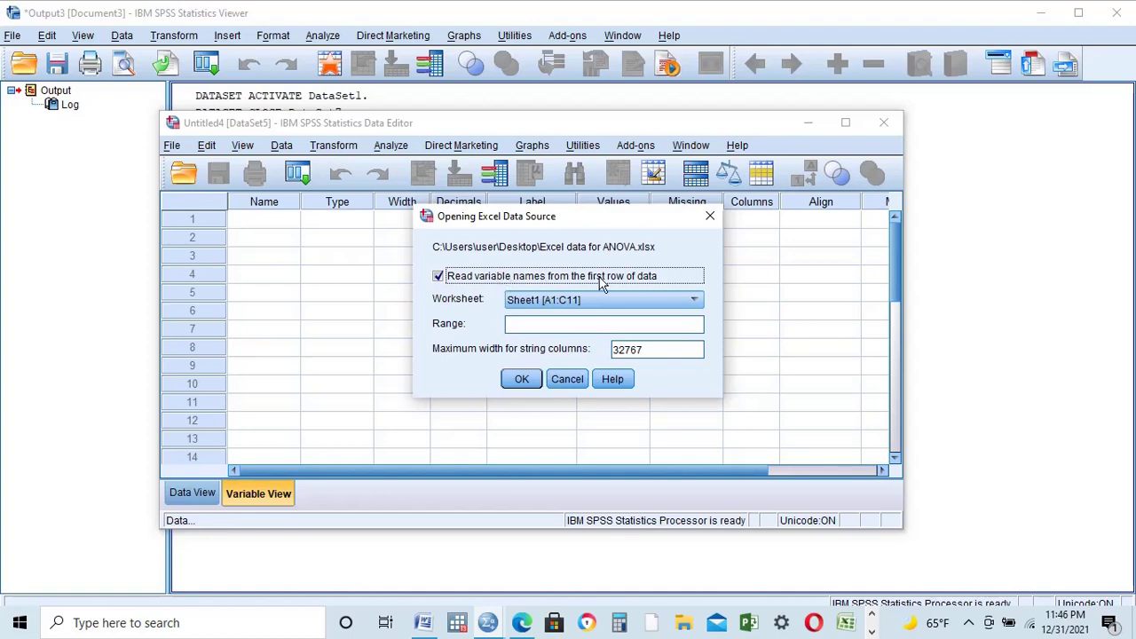
{"action": "left_click", "coordinate": [520, 379]}
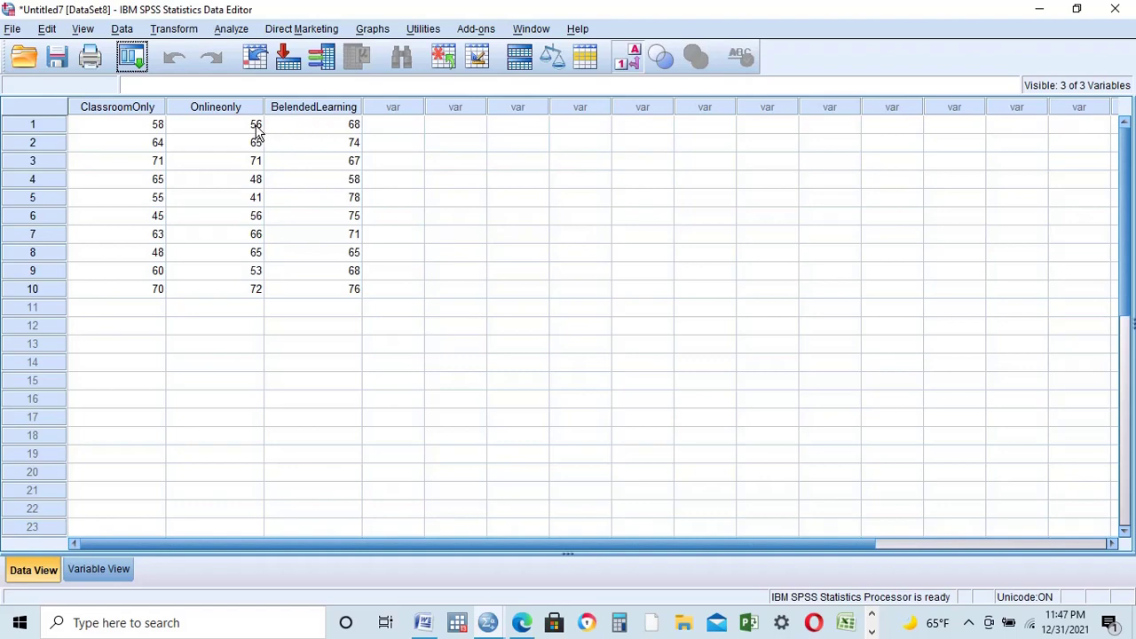
Move the ten Onlineonly scores into the ClassroomOnly column, starting at row 11
{"action": "left_click_drag", "start_coordinate": [256, 131], "coordinate": [256, 292]}
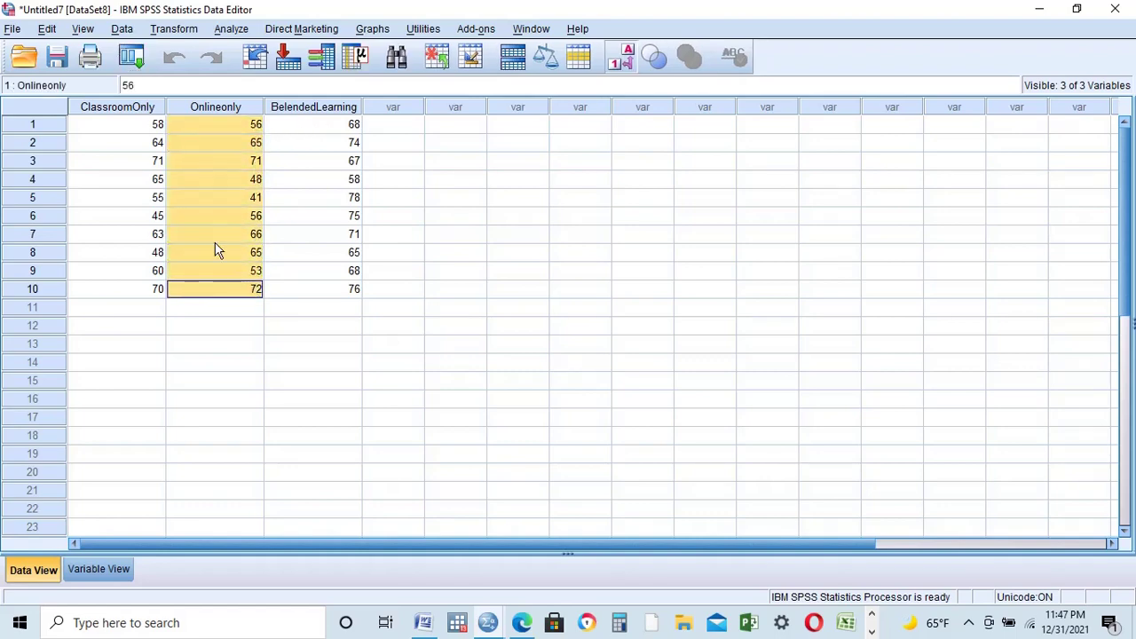
{"action": "right_click", "coordinate": [220, 133]}
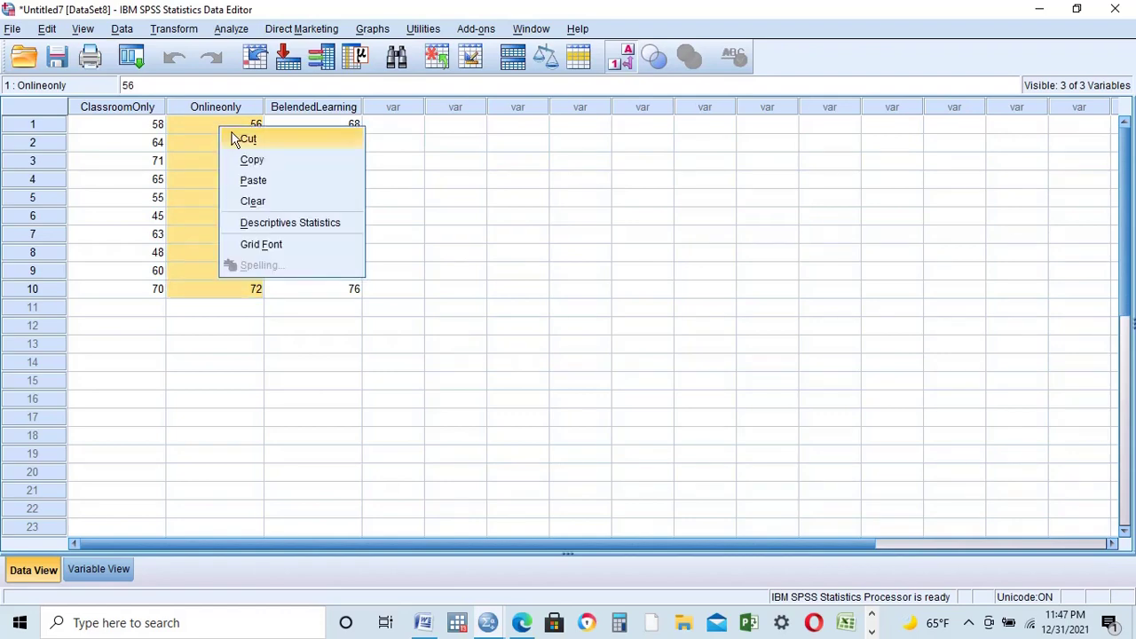
{"action": "left_click", "coordinate": [238, 138]}
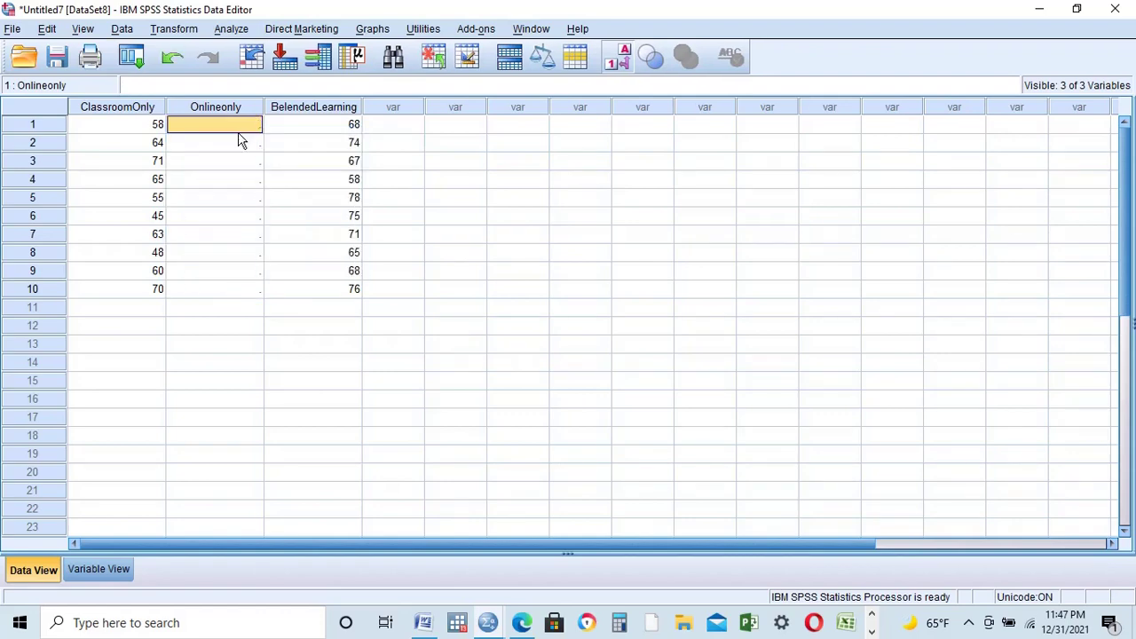
{"action": "left_click", "coordinate": [149, 307]}
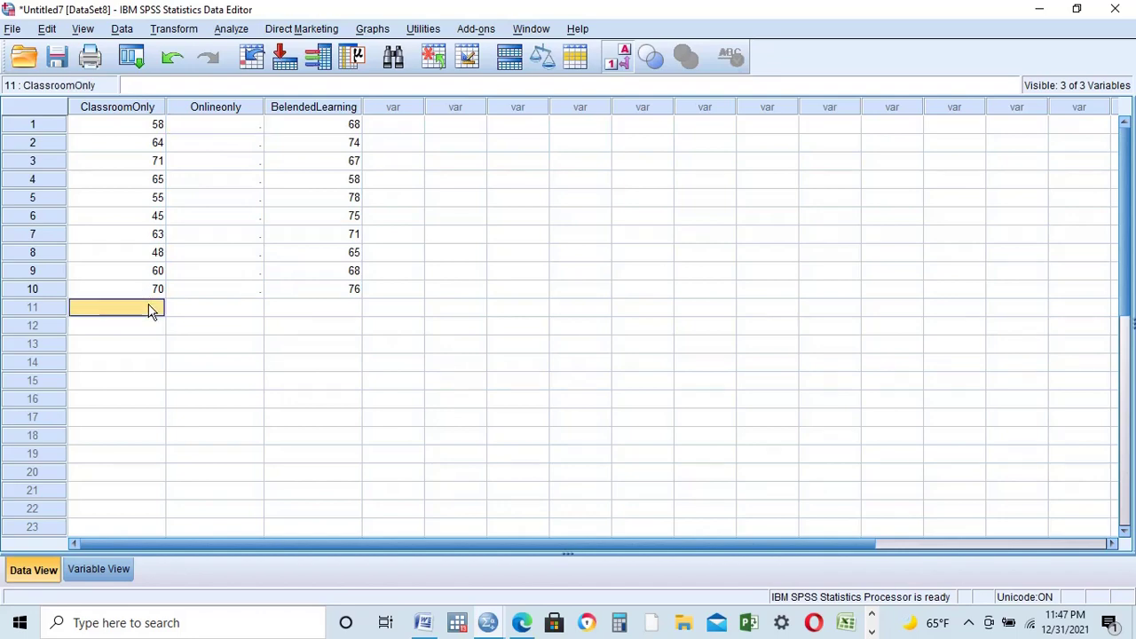
{"action": "key", "text": "ctrl+v"}
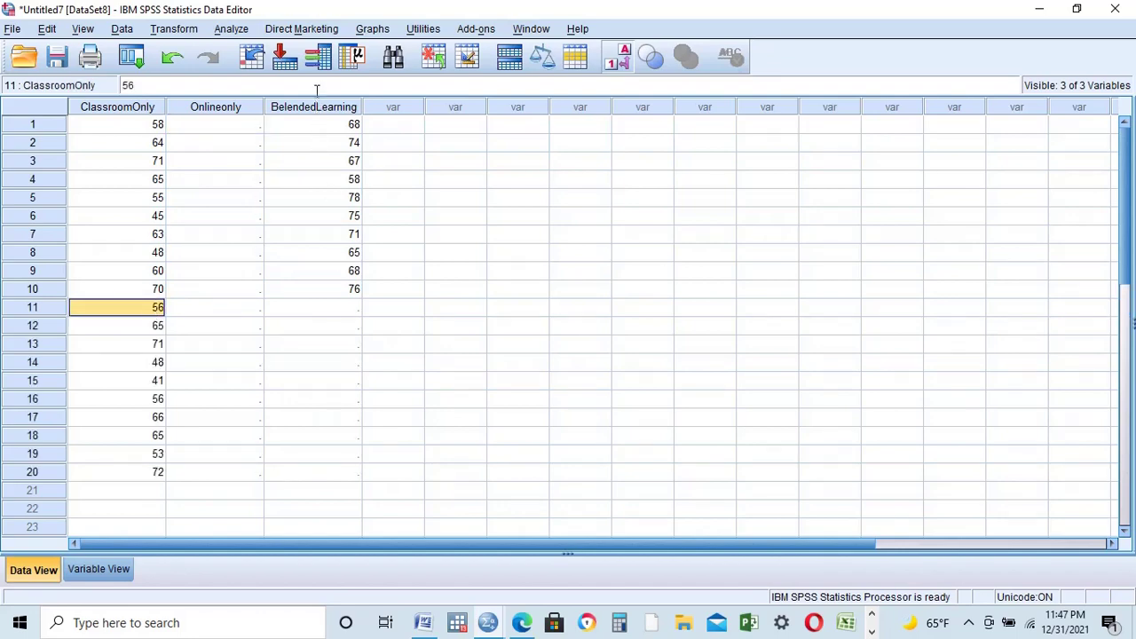
Move the ten BelendedLearning scores into the ClassroomOnly column, starting at row 21
{"action": "left_click_drag", "start_coordinate": [347, 125], "coordinate": [354, 305]}
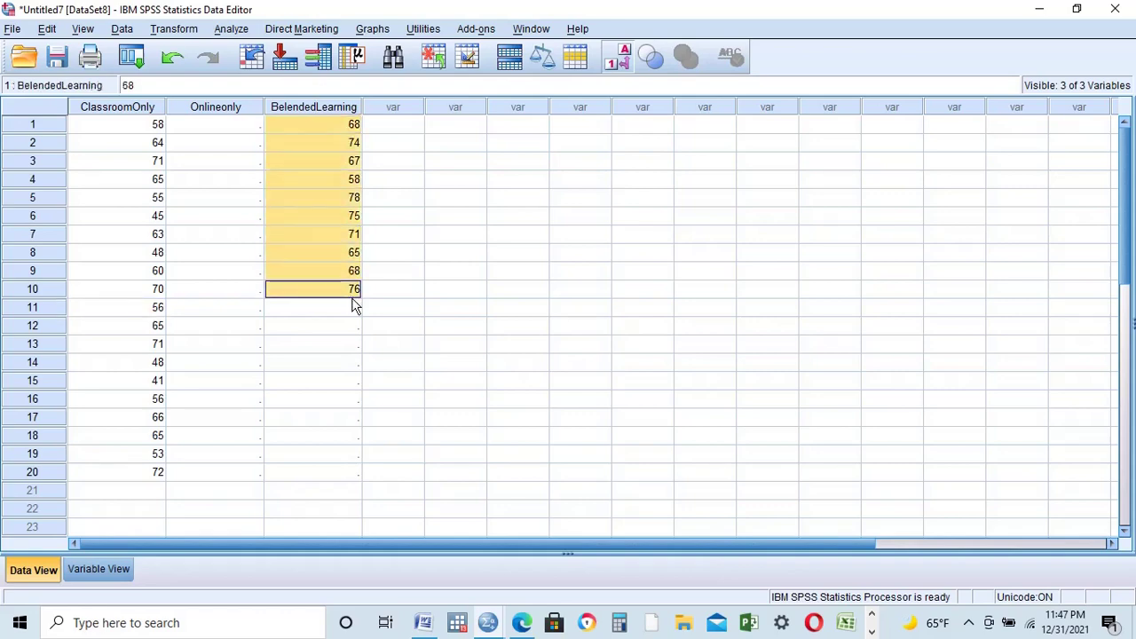
{"action": "right_click", "coordinate": [327, 125]}
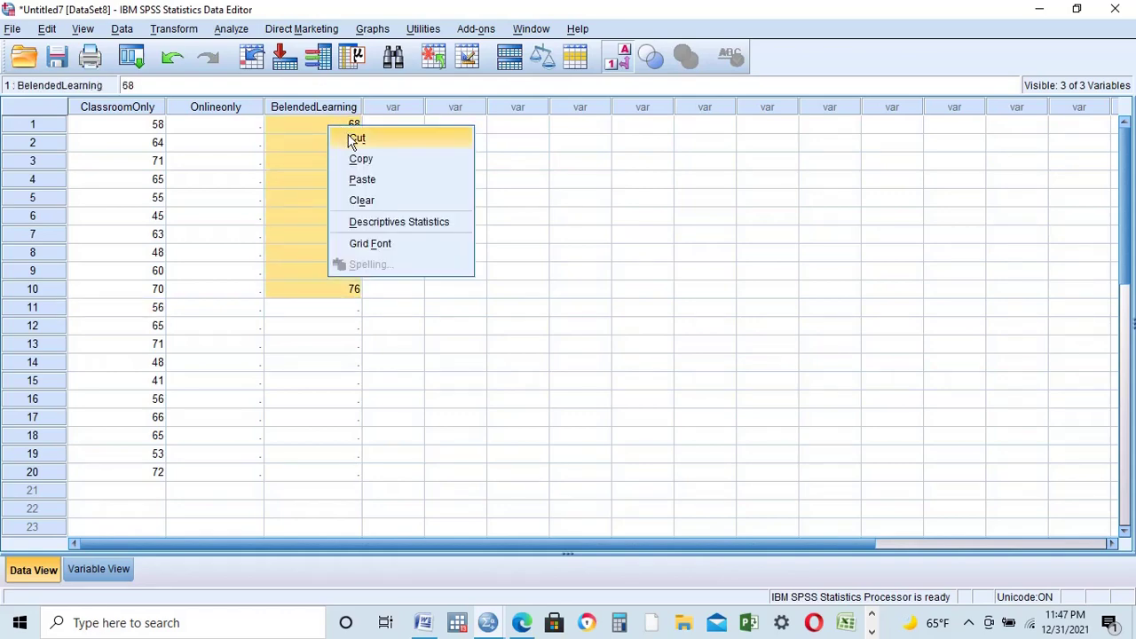
{"action": "left_click", "coordinate": [355, 138]}
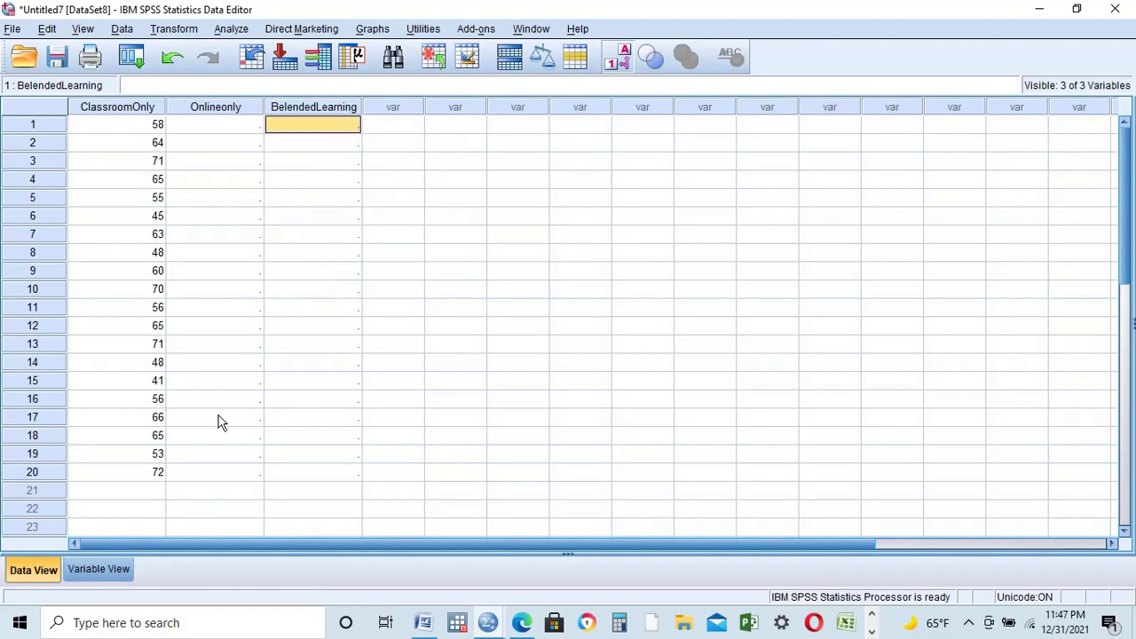
{"action": "left_click", "coordinate": [145, 490]}
{"action": "key", "text": "ctrl+v"}
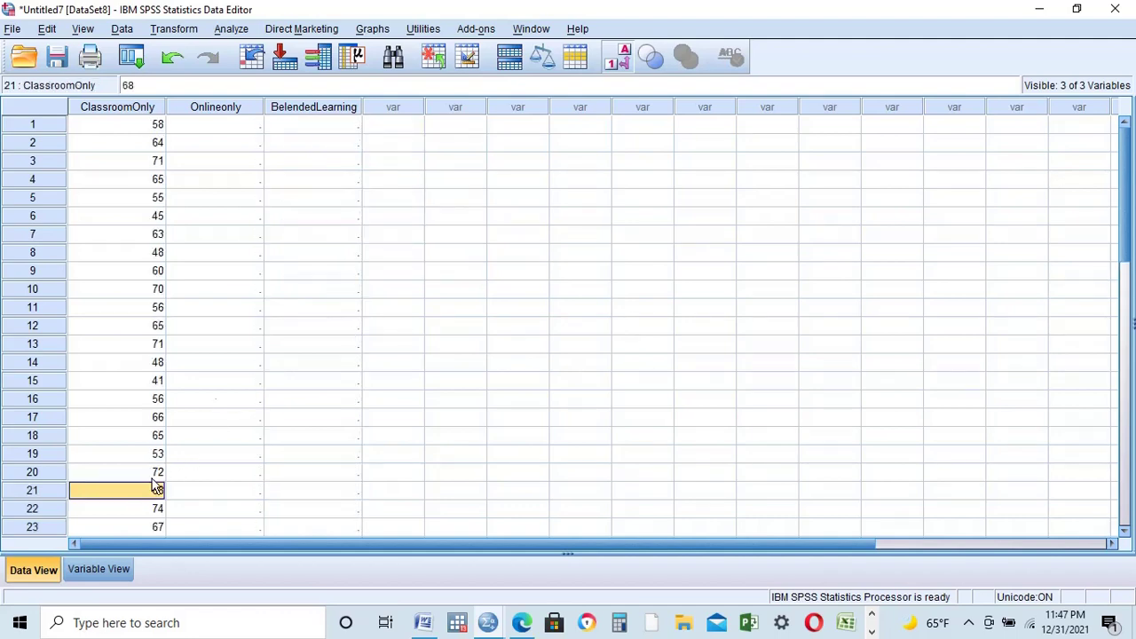
Delete the emptied Onlineonly and BelendedLearning variables from the dataset
{"action": "left_click", "coordinate": [214, 110]}
{"action": "key", "text": "shift+Right"}
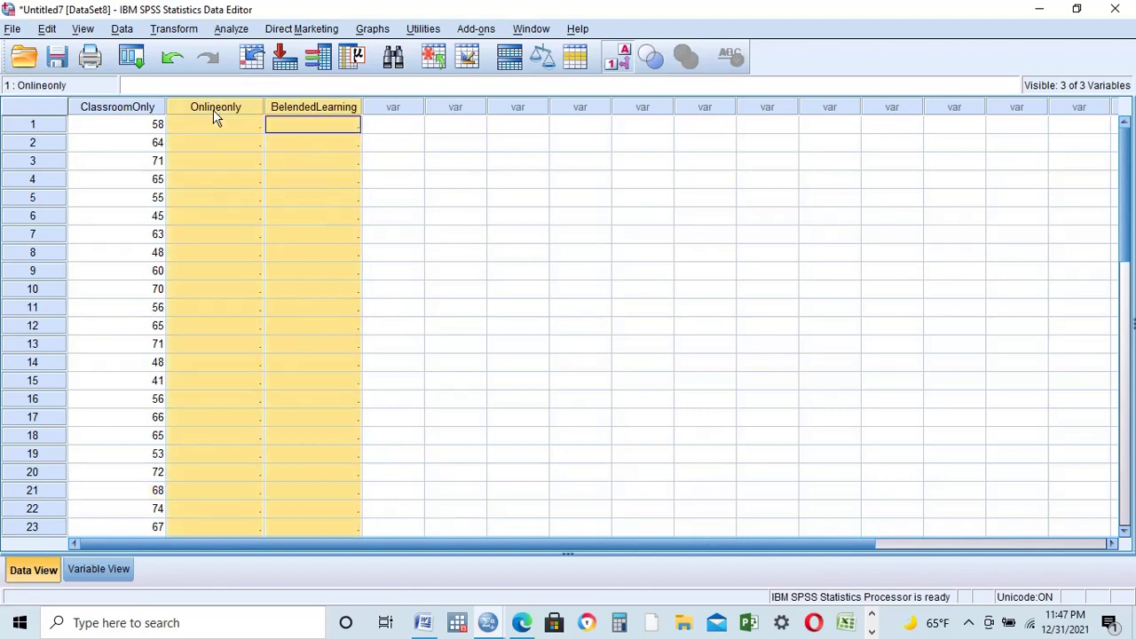
{"action": "right_click", "coordinate": [214, 117]}
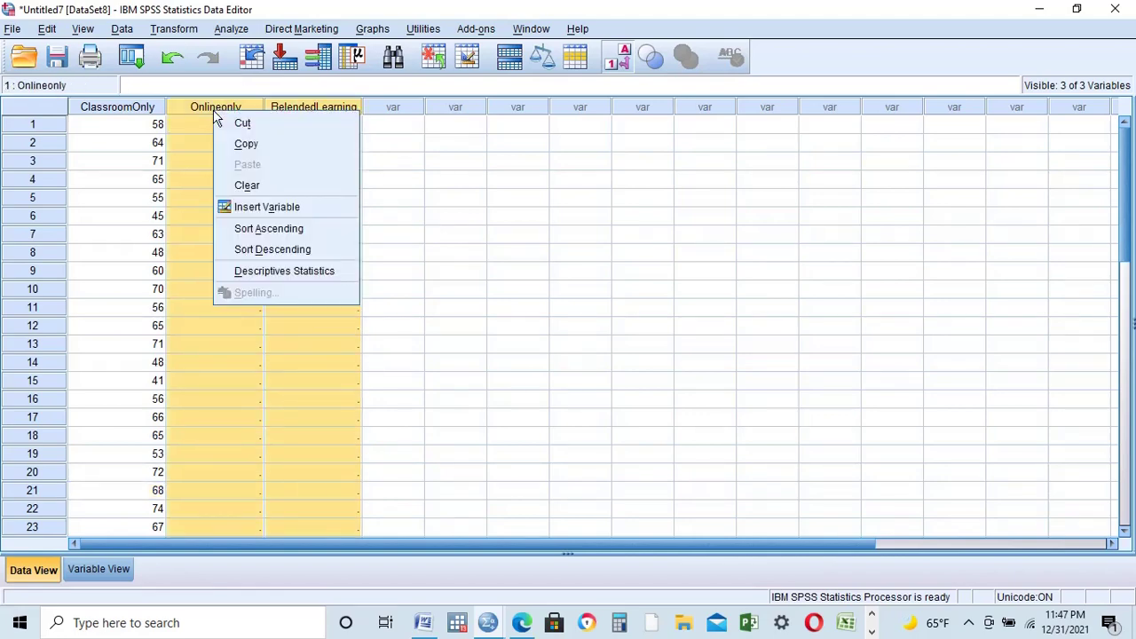
{"action": "left_click", "coordinate": [249, 186]}
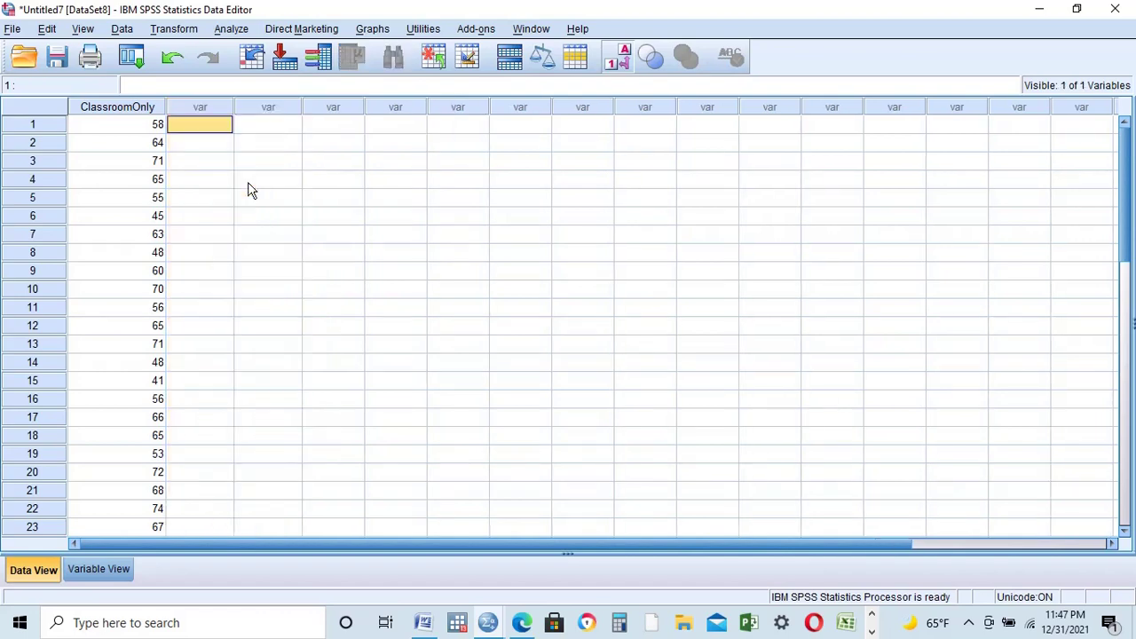
Rename the ClassroomOnly variable as Learningst and check its column in the data view
{"action": "left_click", "coordinate": [84, 568]}
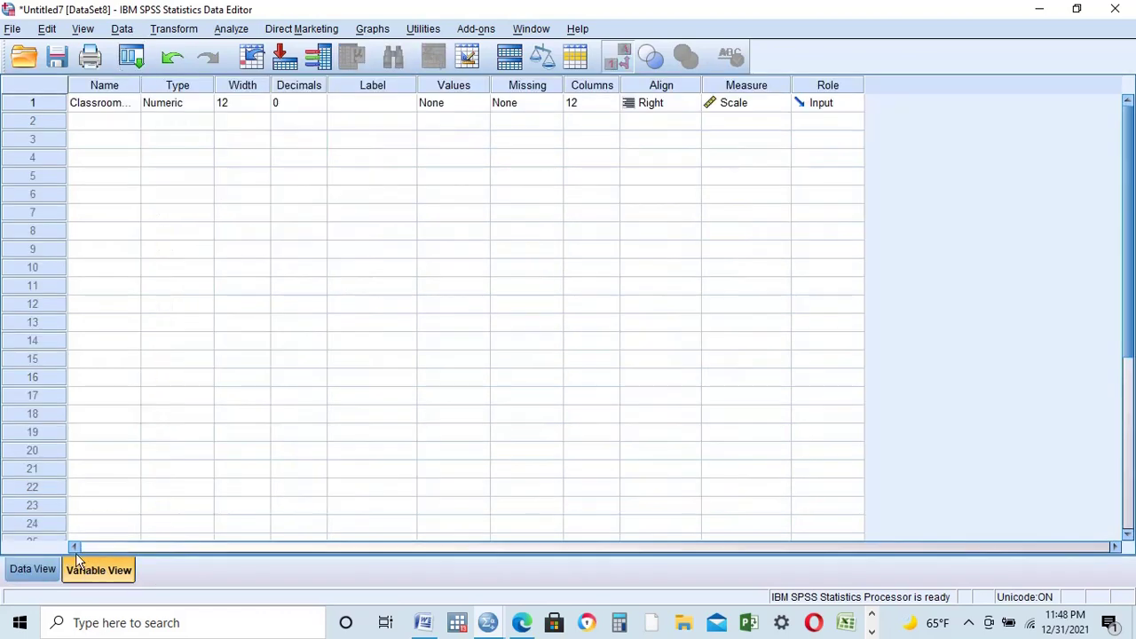
{"action": "left_click", "coordinate": [127, 104]}
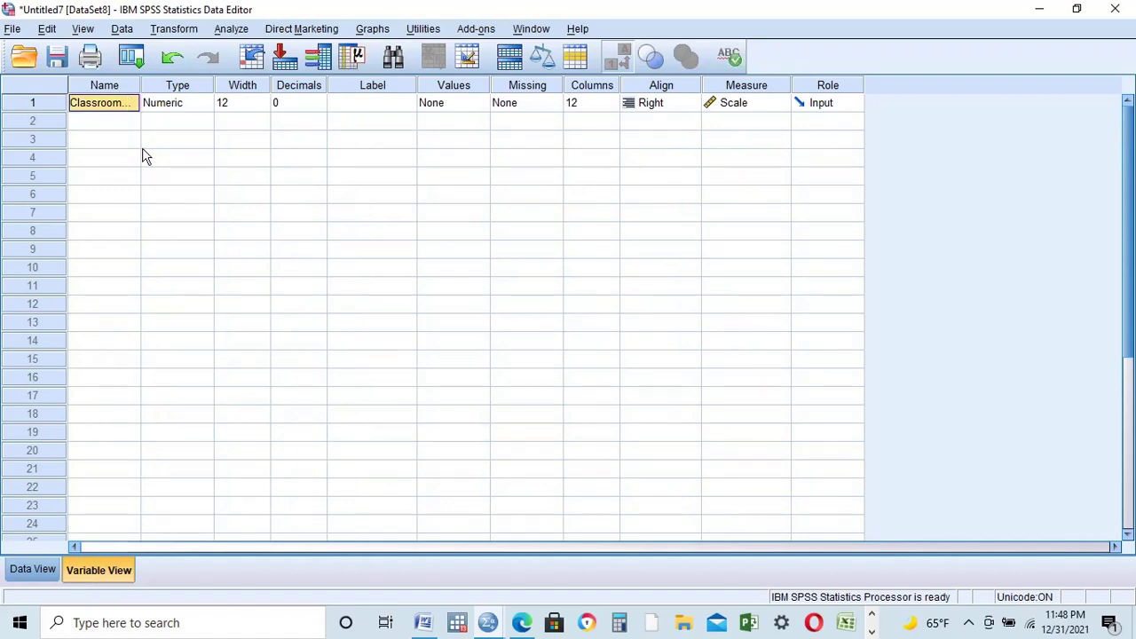
{"action": "type", "text": "Learningst"}
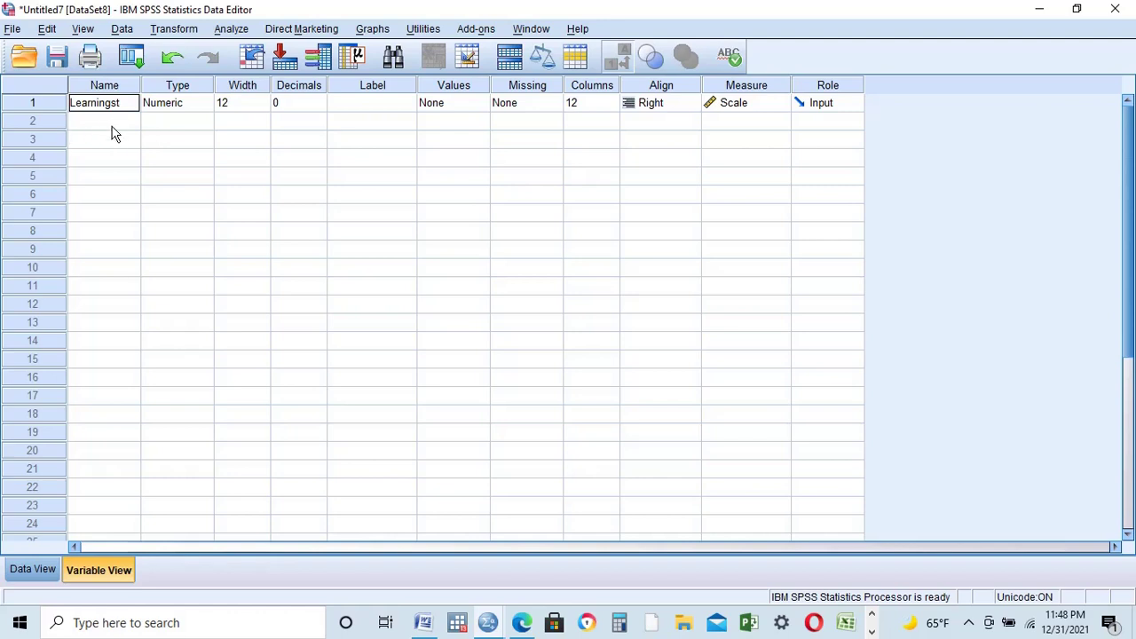
{"action": "left_click", "coordinate": [111, 125]}
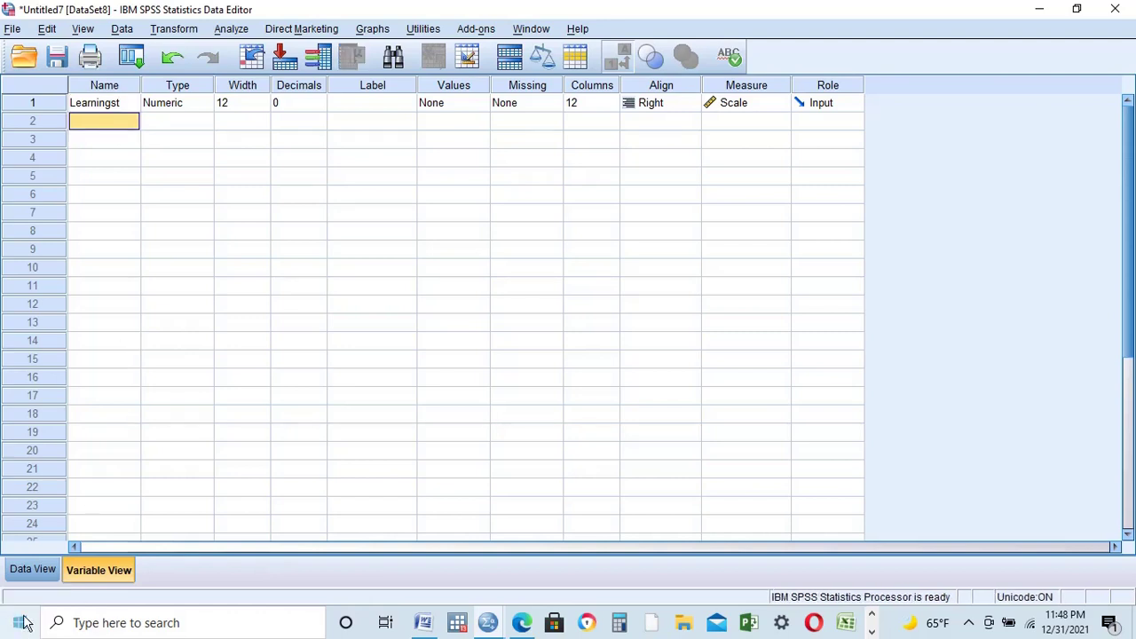
{"action": "left_click", "coordinate": [34, 573]}
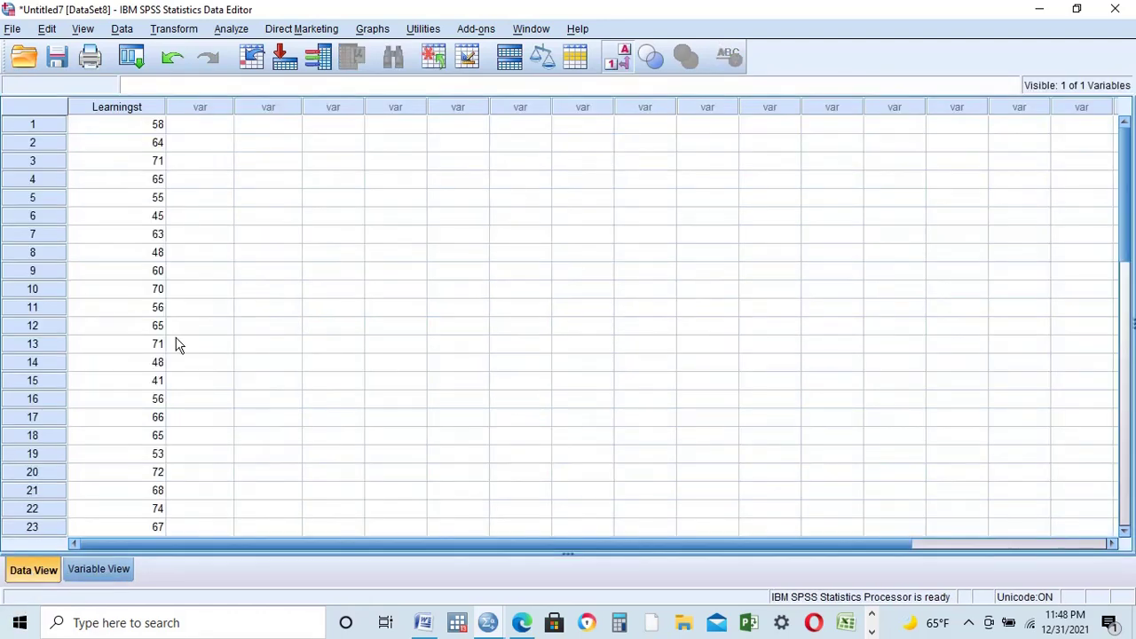
Add a second numeric variable named Student below Learningst
{"action": "left_click", "coordinate": [106, 570]}
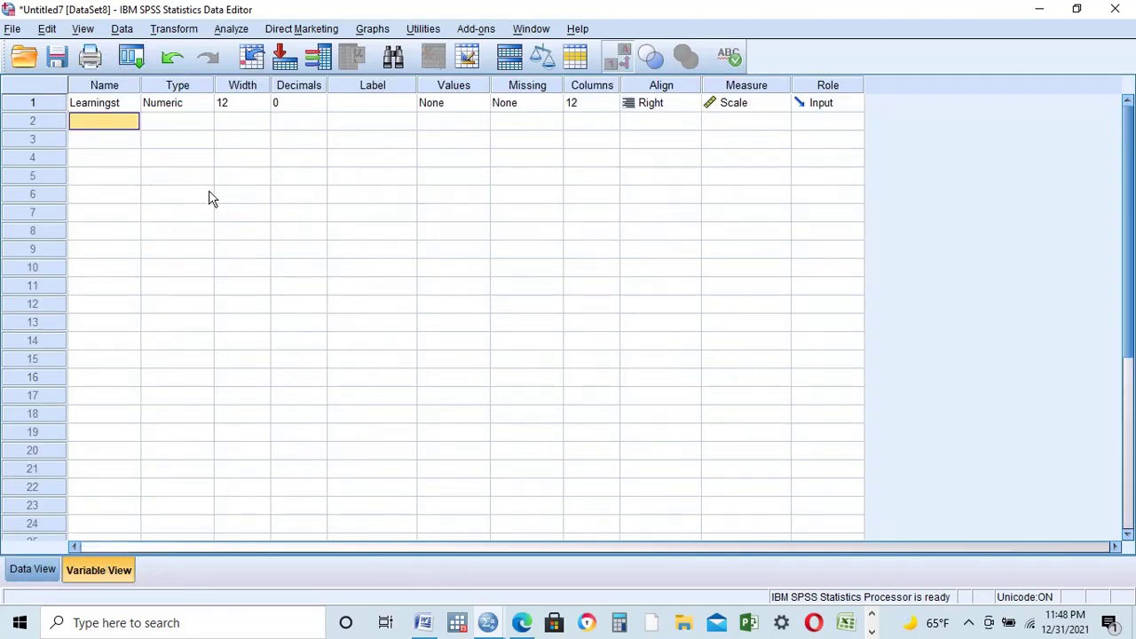
{"action": "type", "text": "S"}
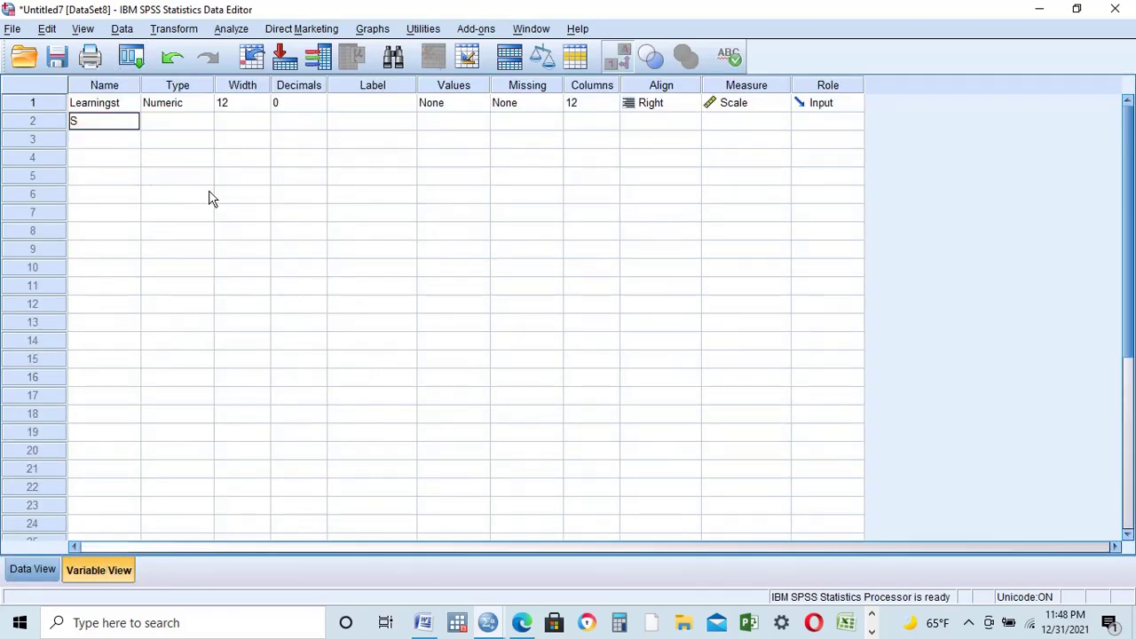
{"action": "type", "text": "tudent"}
{"action": "left_click", "coordinate": [192, 127]}
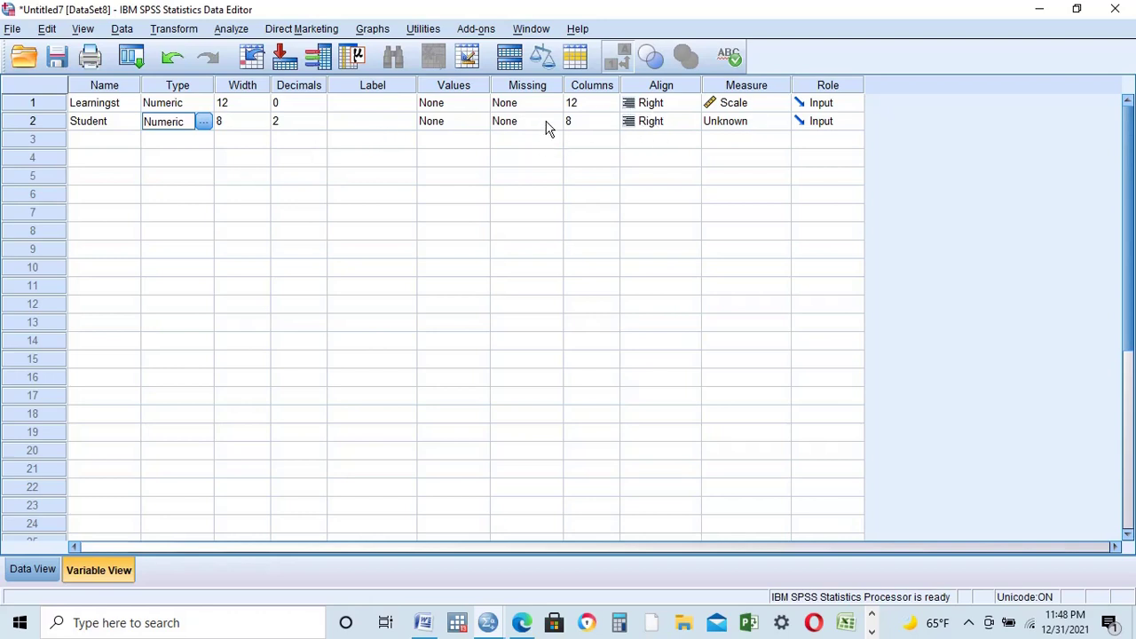
Add a value label to the Student variable defining 1 as "Class room only"
{"action": "left_click", "coordinate": [475, 122]}
{"action": "left_click", "coordinate": [479, 121]}
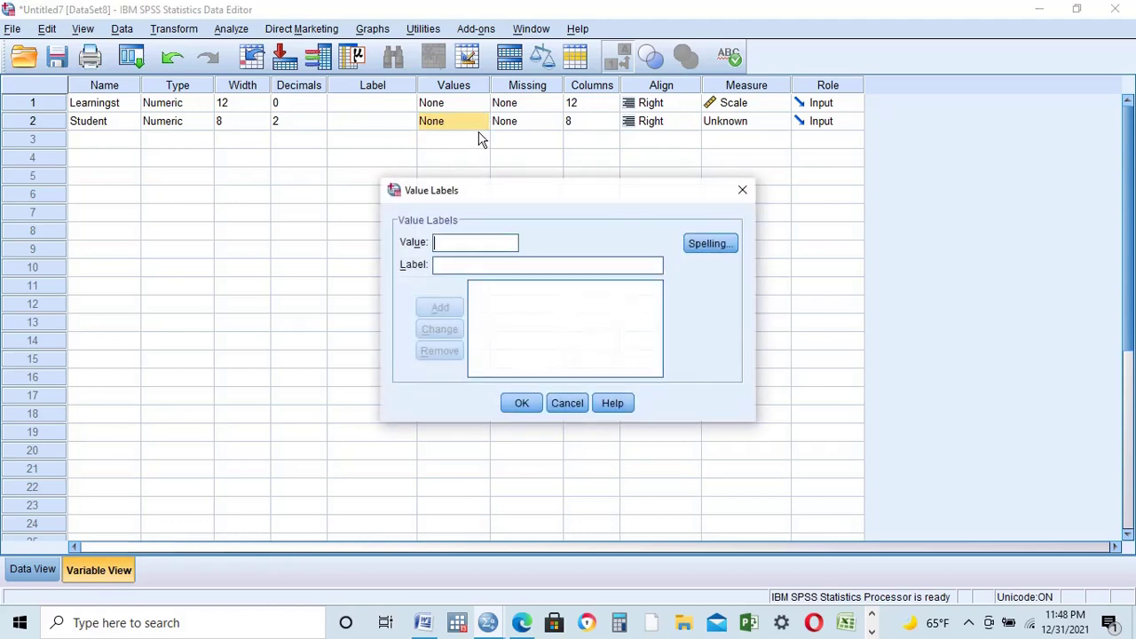
{"action": "type", "text": "1"}
{"action": "left_click", "coordinate": [452, 263]}
{"action": "type", "text": "Cla"}
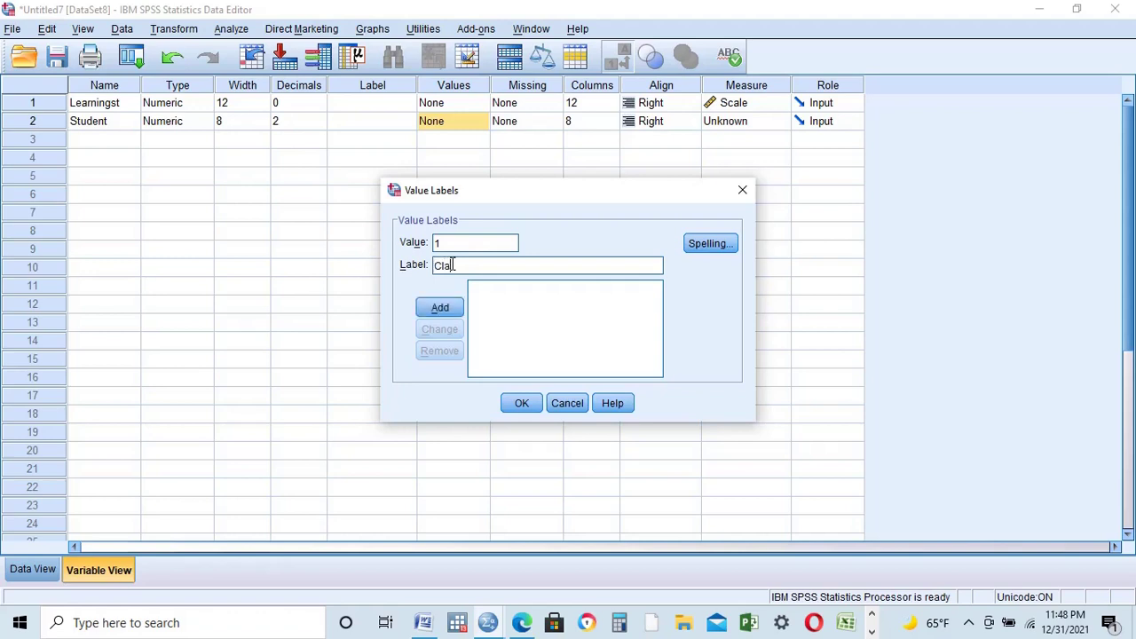
{"action": "type", "text": "ss room only"}
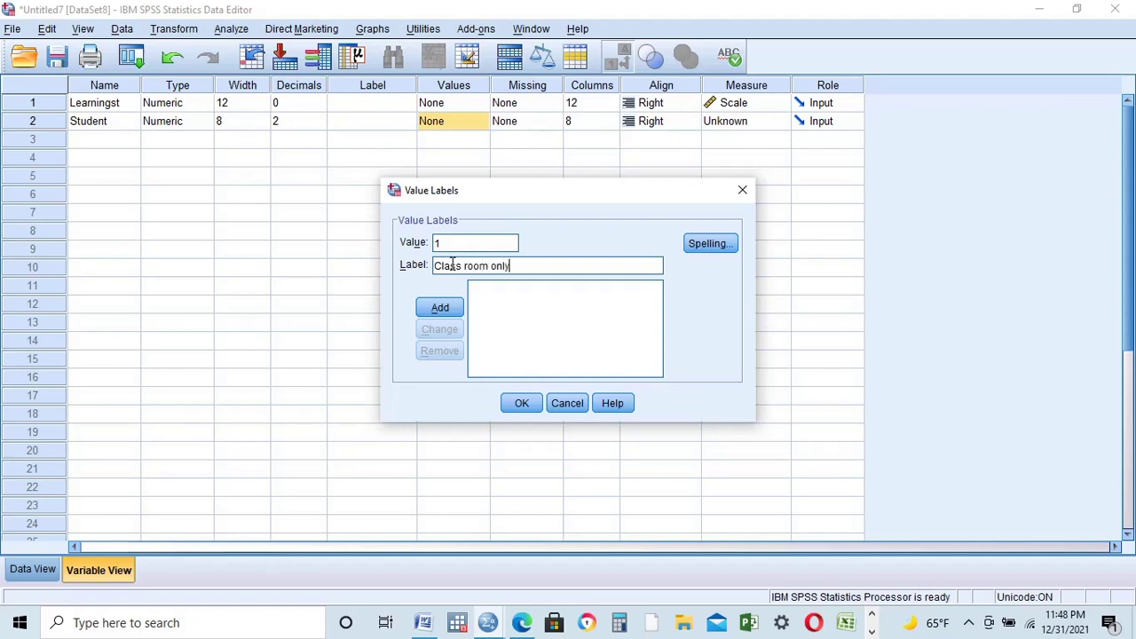
{"action": "left_click", "coordinate": [446, 312]}
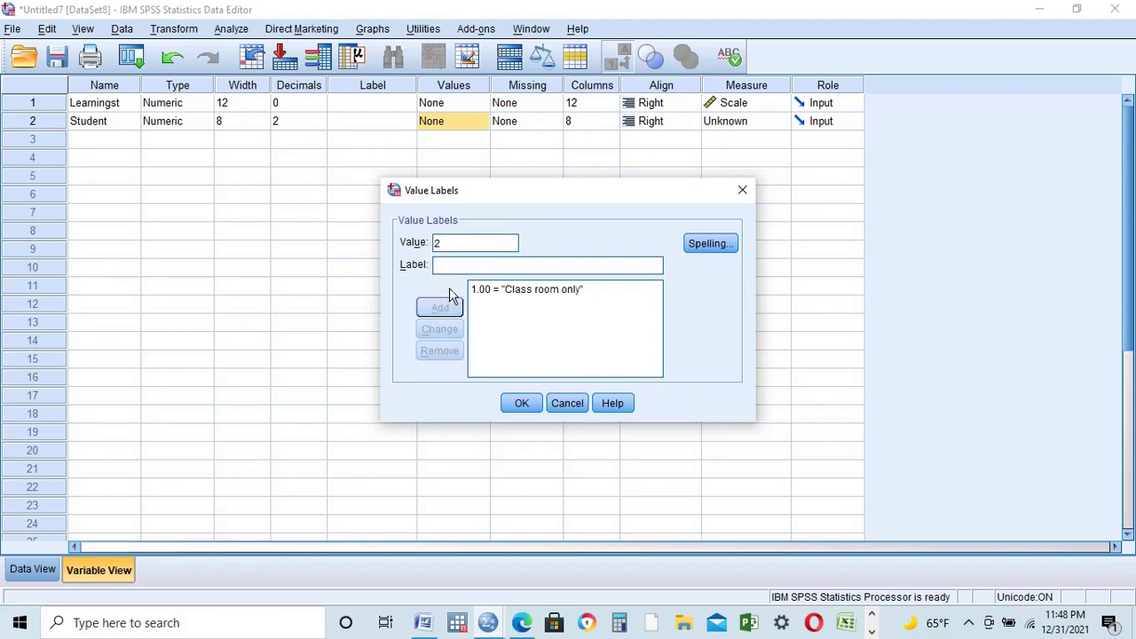
Add a value label to the Student variable defining 2 as "Online only"
{"action": "left_click", "coordinate": [455, 266]}
{"action": "type", "text": "Onl"}
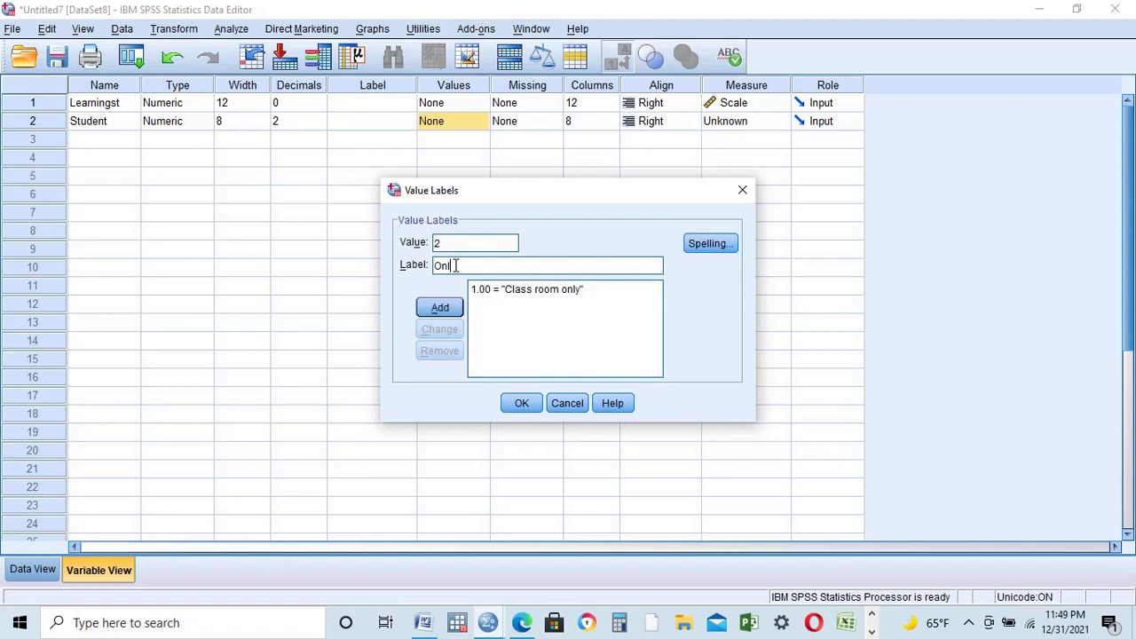
{"action": "type", "text": "ine only"}
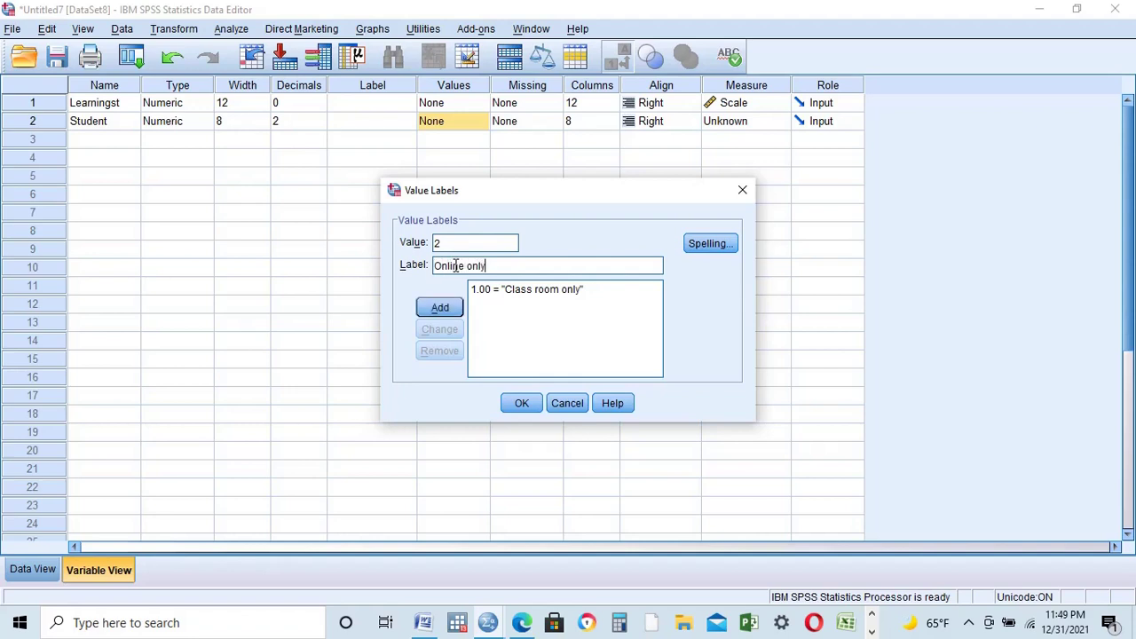
{"action": "left_click", "coordinate": [441, 313]}
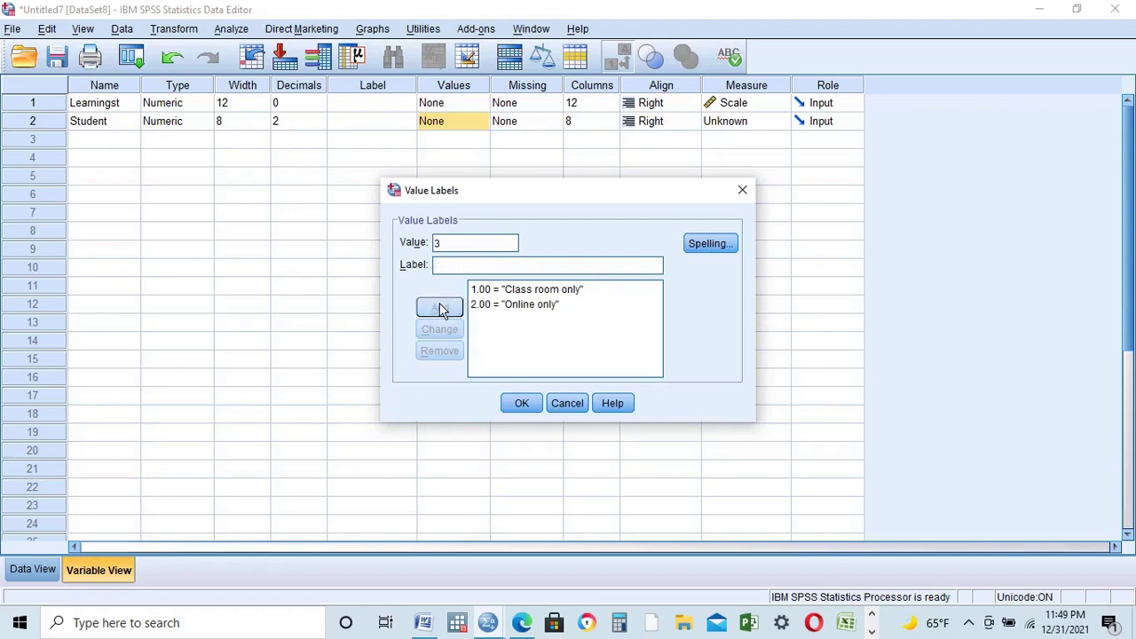
Add a third value label defining 3 as "Blended learning" and apply the Student variable's labels
{"action": "left_click", "coordinate": [450, 270]}
{"action": "type", "text": "B"}
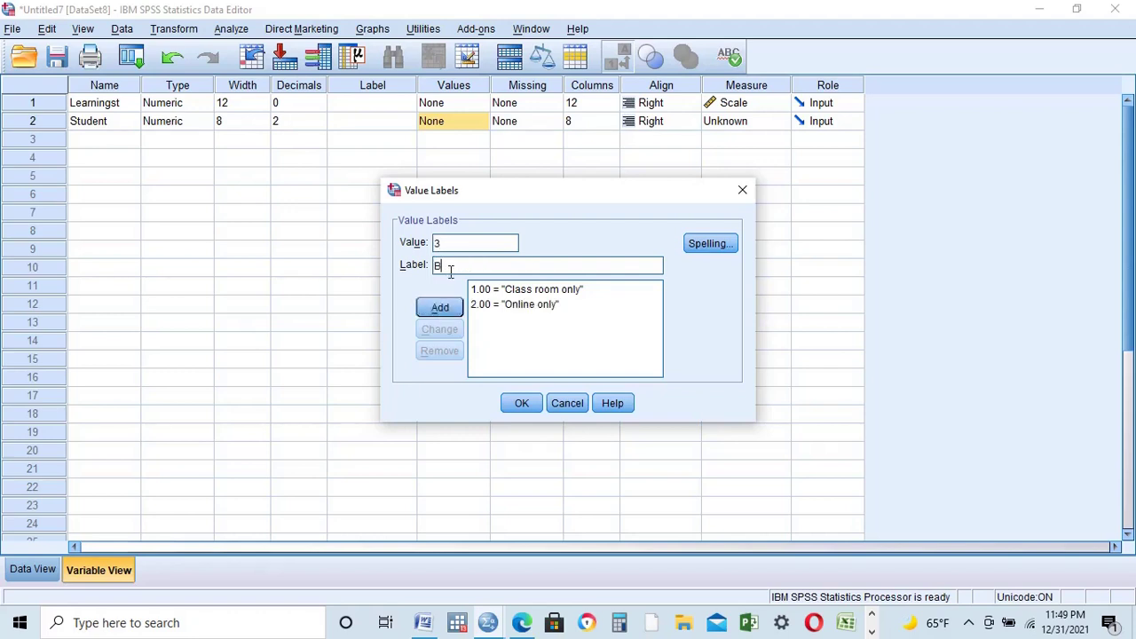
{"action": "type", "text": "lended learning"}
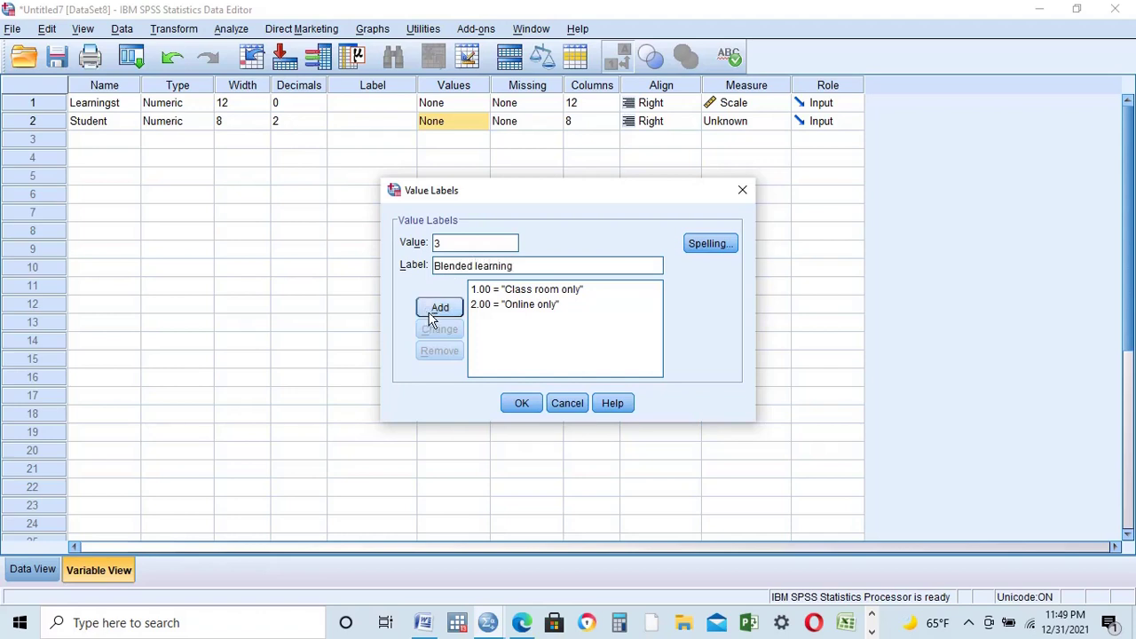
{"action": "left_click", "coordinate": [431, 310]}
{"action": "left_click", "coordinate": [521, 405]}
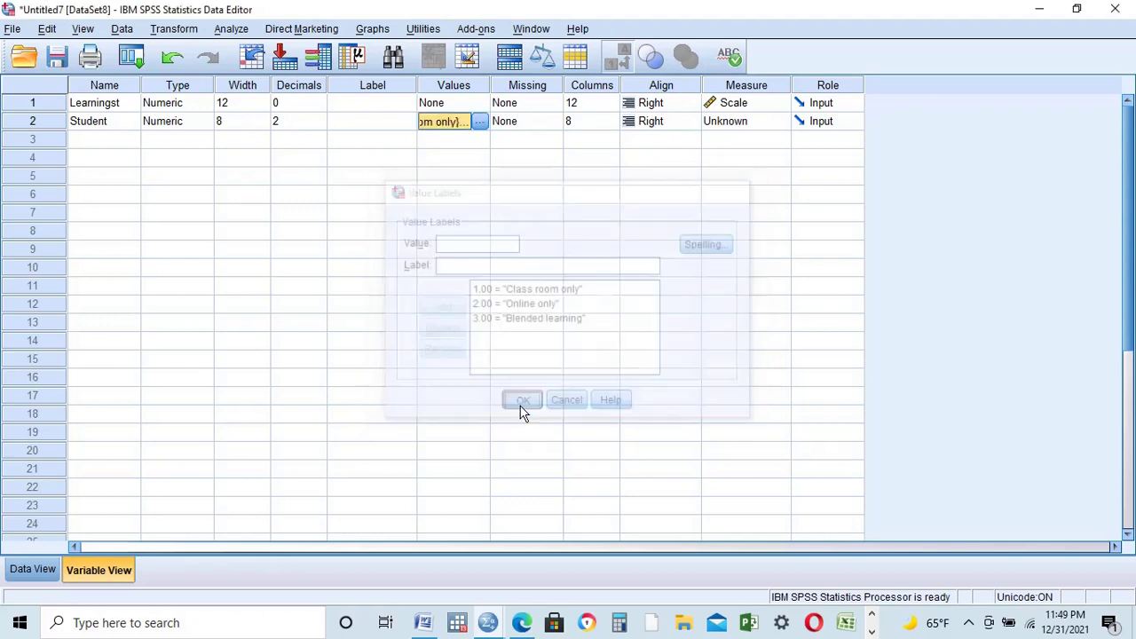
Set the Student variable's measurement level to Ordinal and its decimals to 0
{"action": "left_click", "coordinate": [781, 125]}
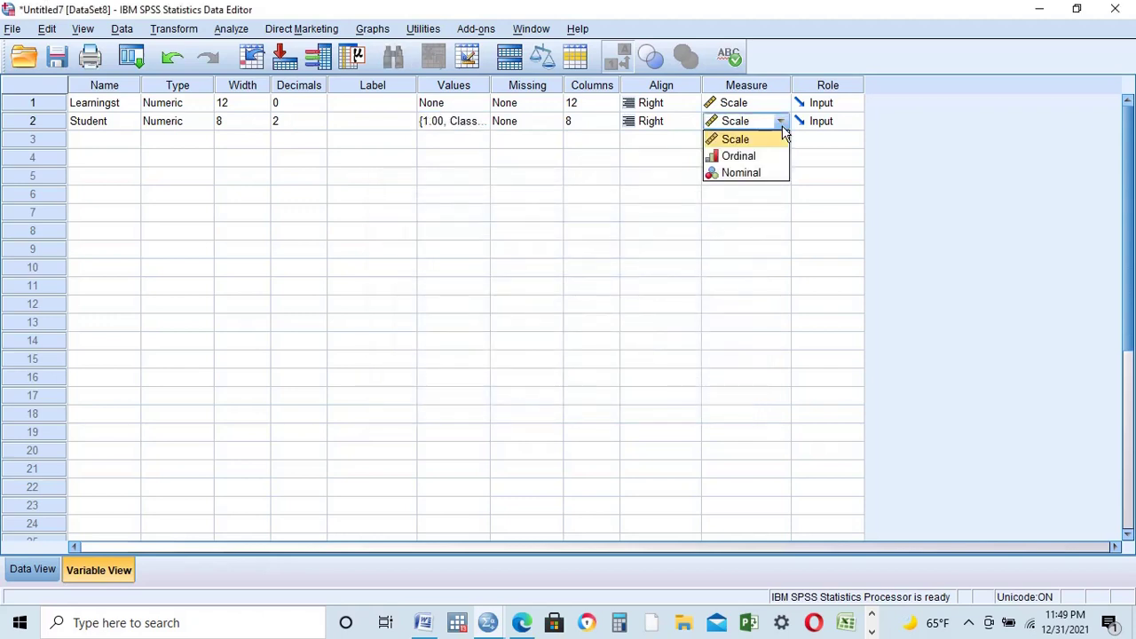
{"action": "left_click", "coordinate": [767, 156]}
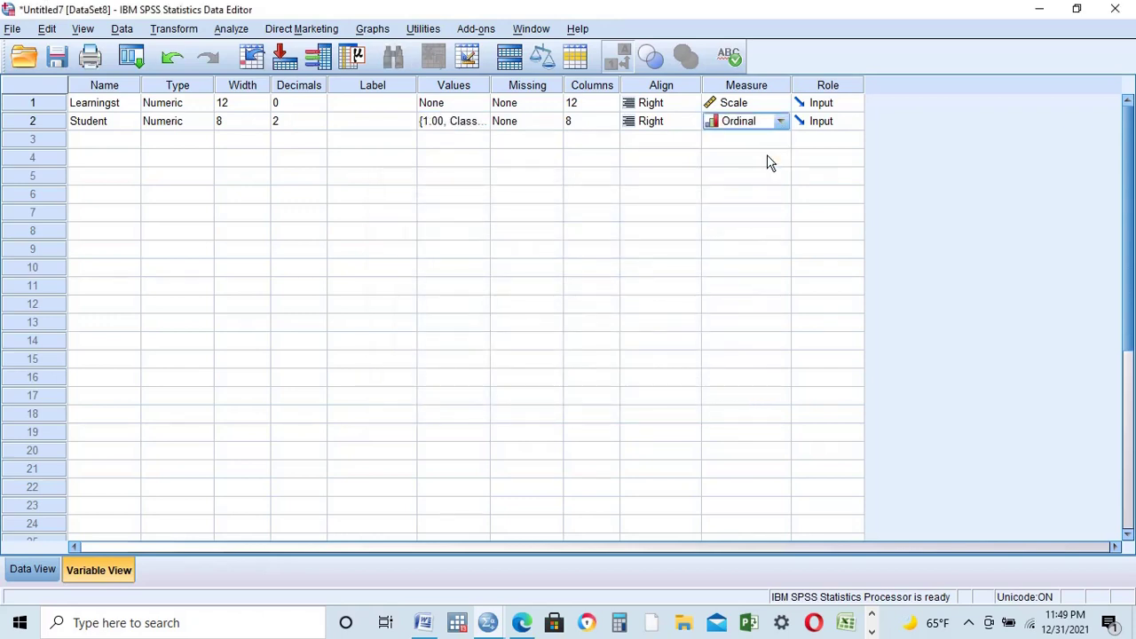
{"action": "left_click", "coordinate": [315, 126]}
{"action": "left_click", "coordinate": [320, 126]}
{"action": "left_click", "coordinate": [319, 125]}
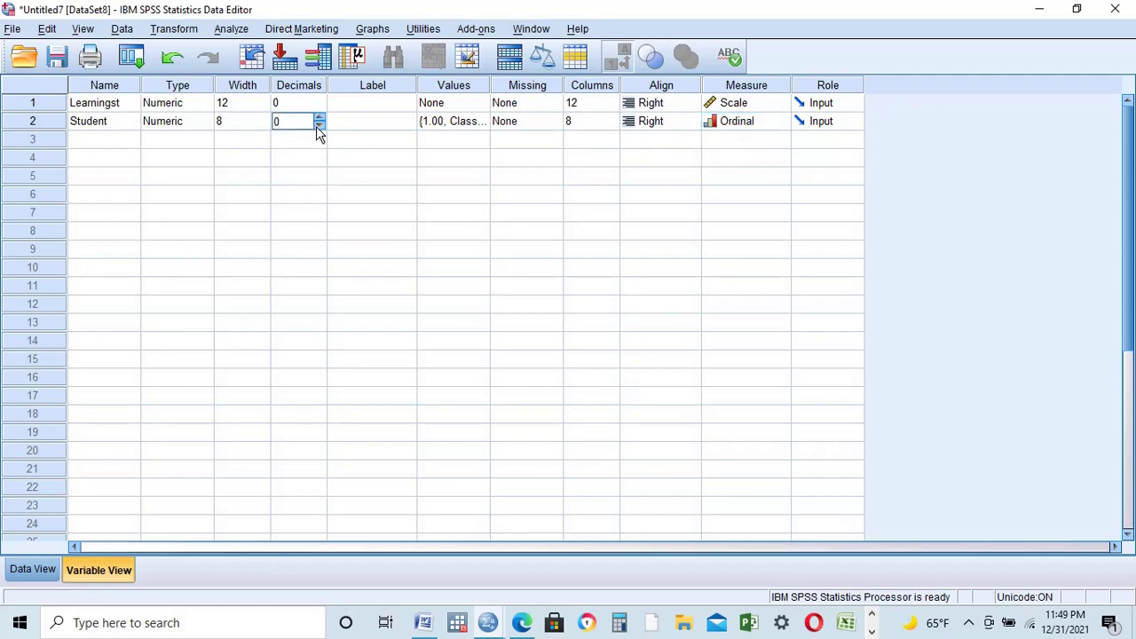
{"action": "left_click", "coordinate": [37, 568]}
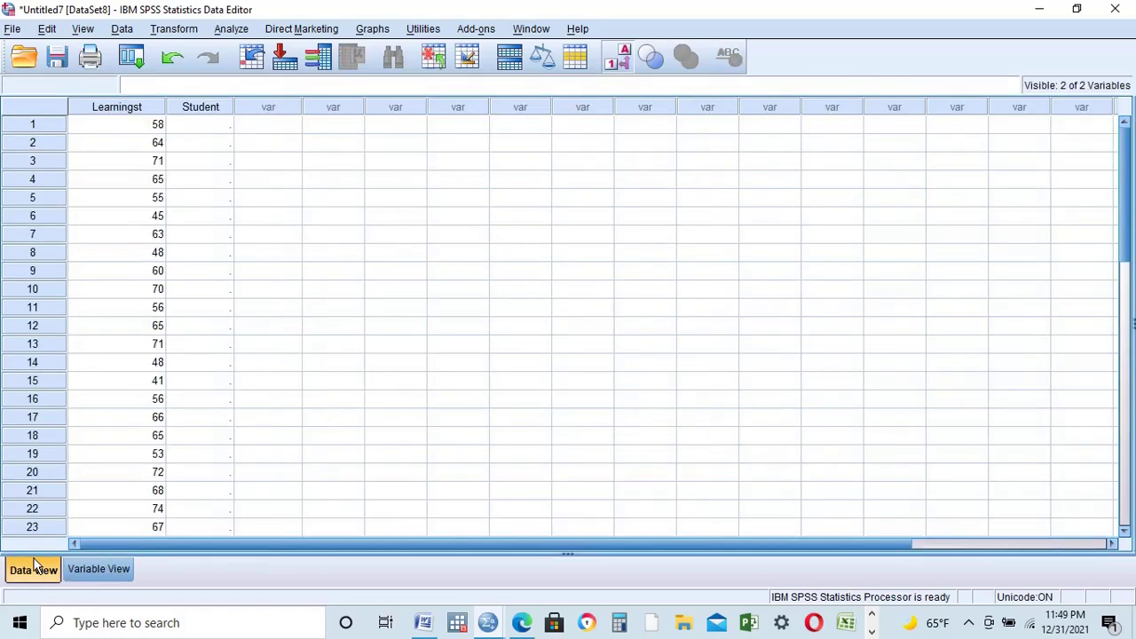
{"action": "left_click", "coordinate": [215, 127]}
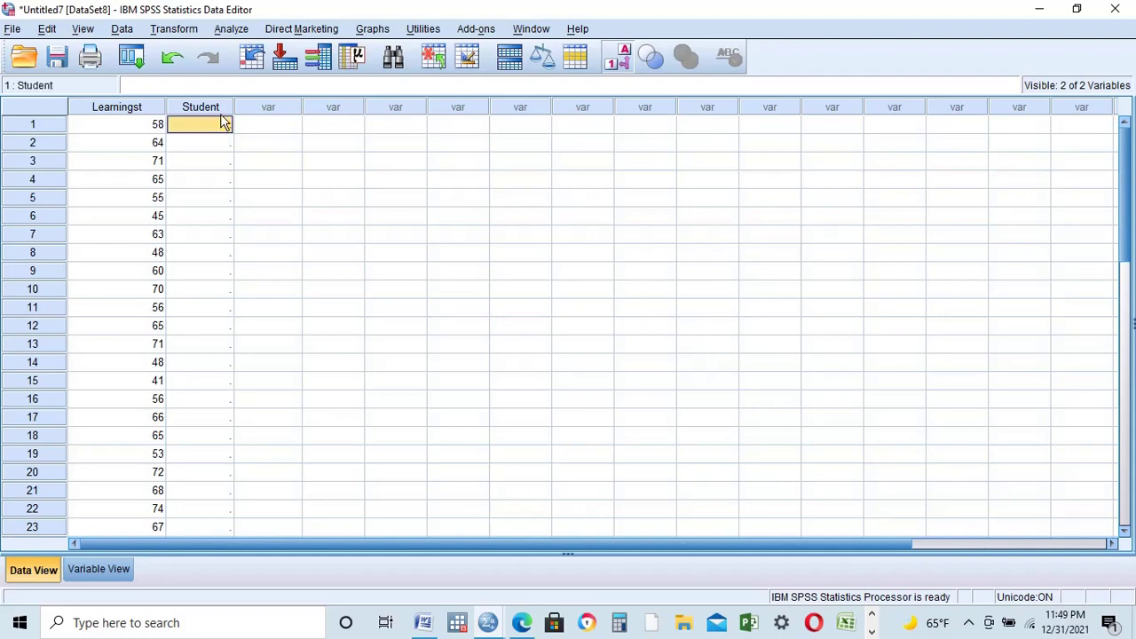
{"action": "mouse_move", "coordinate": [236, 103]}
{"action": "left_mouse_down"}
{"action": "mouse_move", "coordinate": [271, 107]}
{"action": "mouse_move", "coordinate": [230, 107]}
{"action": "left_mouse_up"}
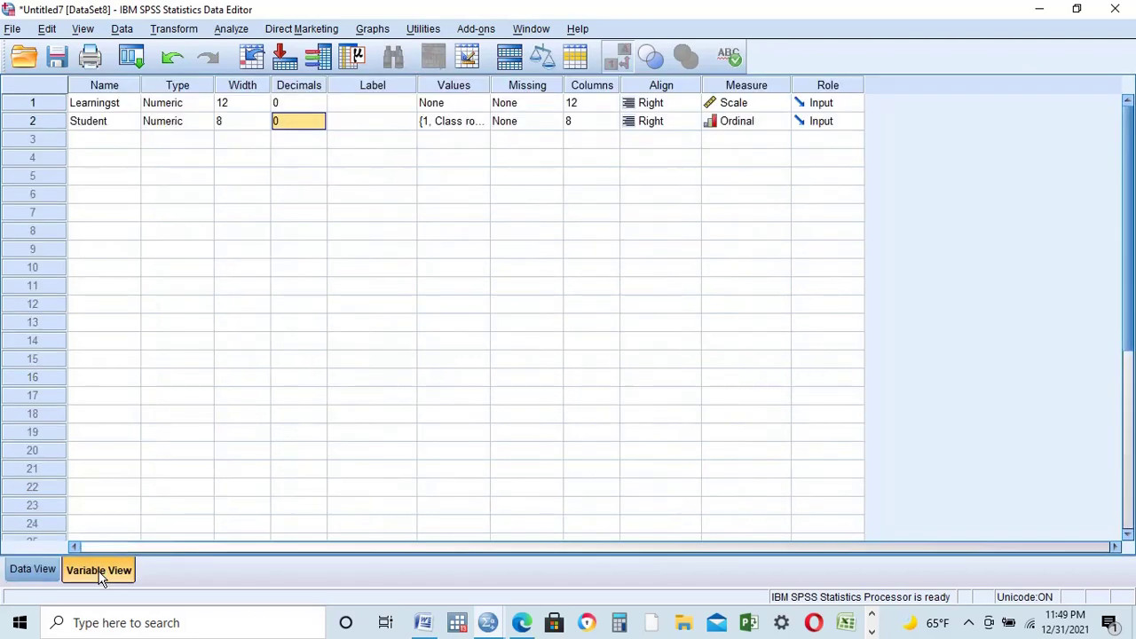
{"action": "left_click", "coordinate": [102, 125]}
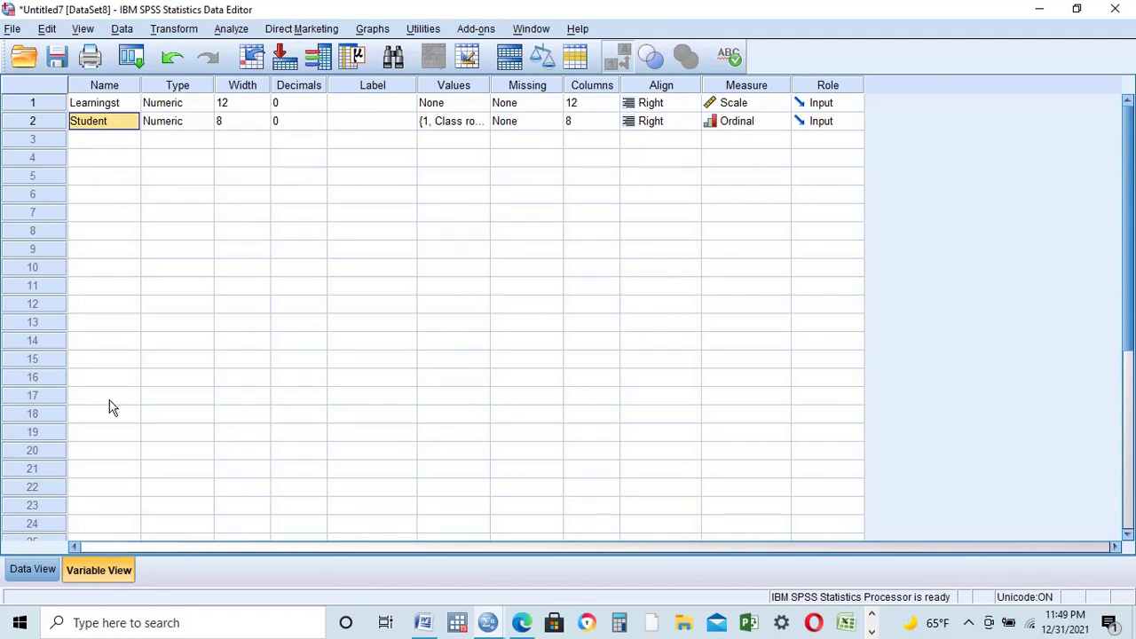
{"action": "type", "text": "Result"}
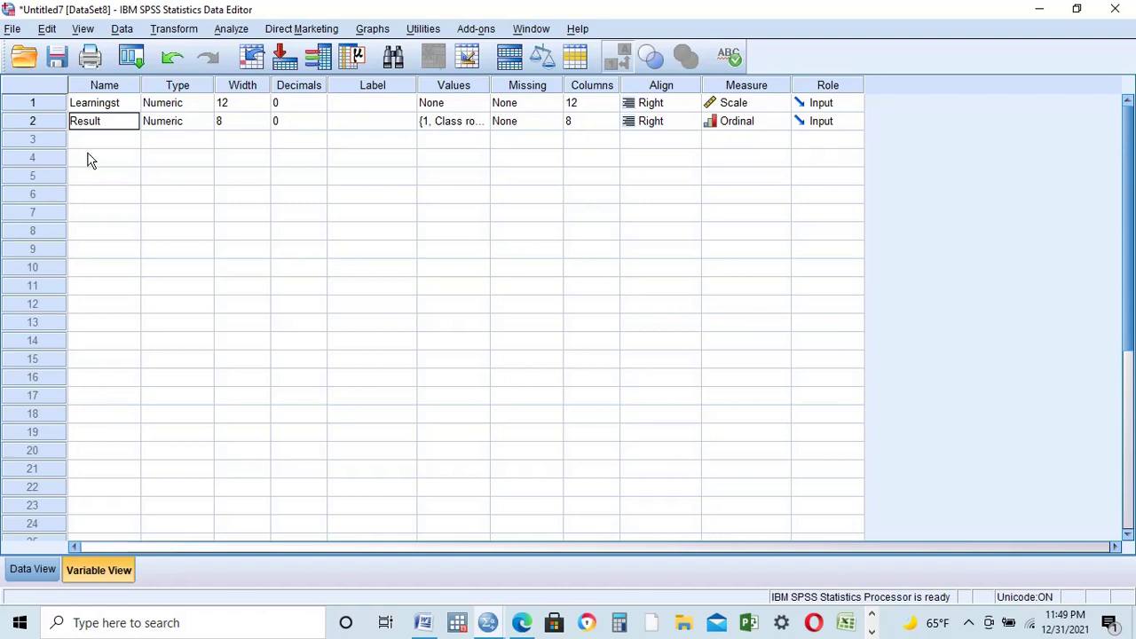
{"action": "left_click", "coordinate": [132, 139]}
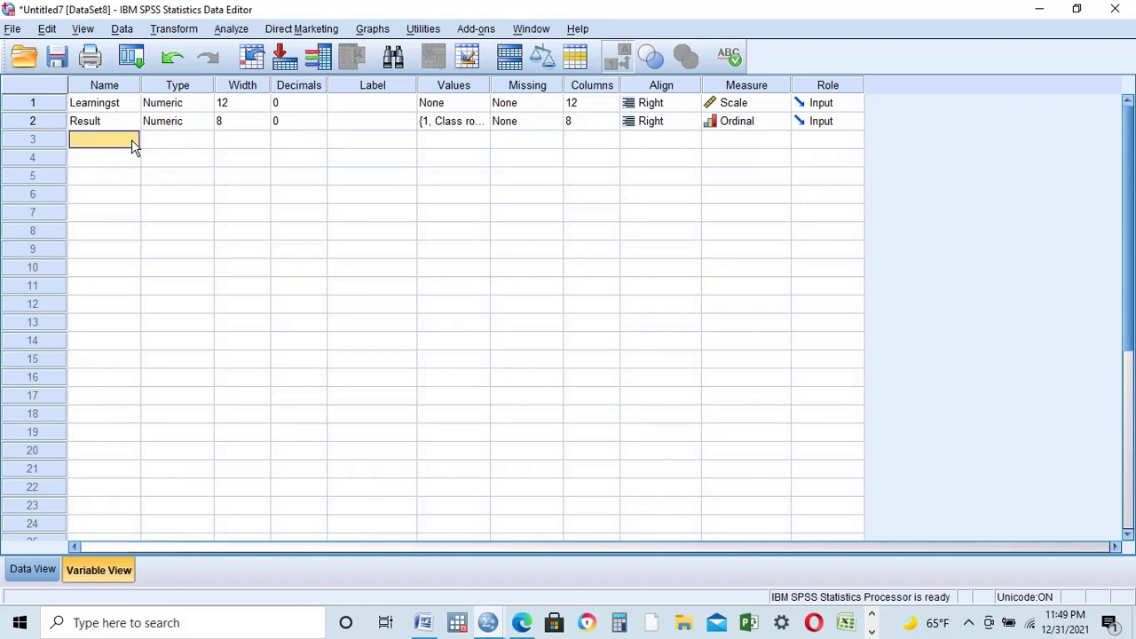
{"action": "left_click", "coordinate": [117, 126]}
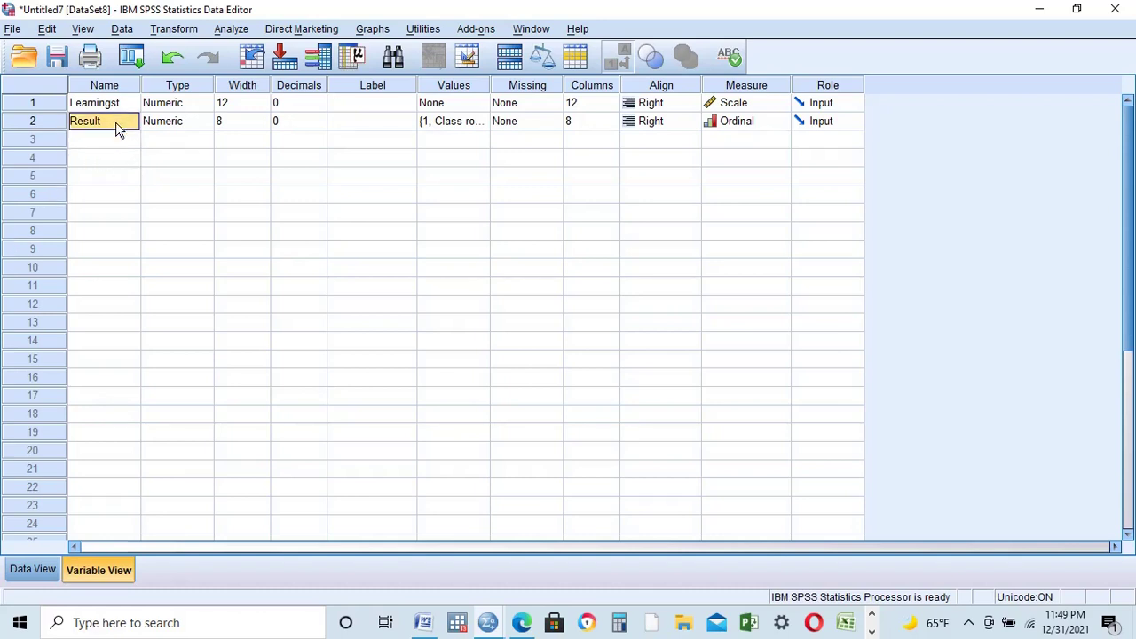
{"action": "type", "text": "Student"}
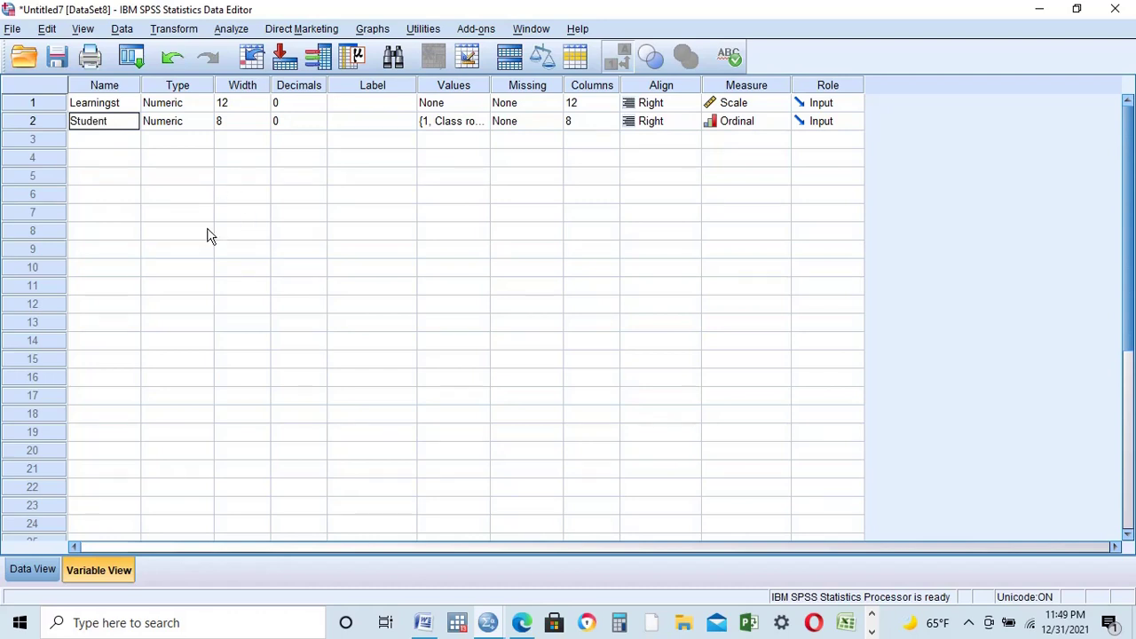
Enter 1 for Student in the first case of the data view and display numeric codes instead of value labels
{"action": "left_click", "coordinate": [19, 569]}
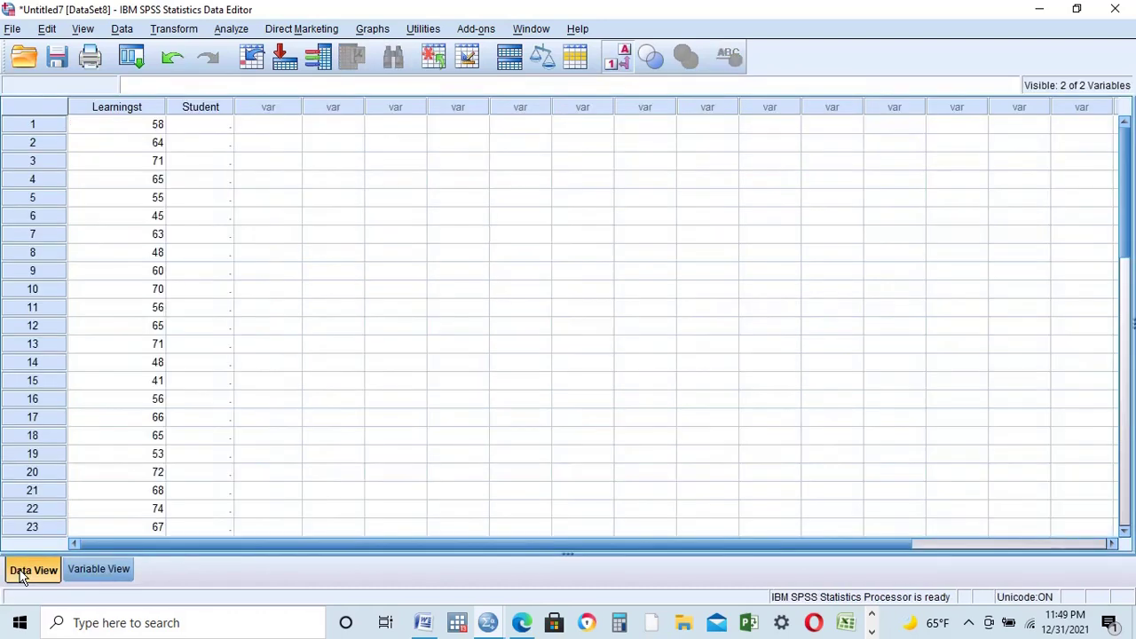
{"action": "left_click", "coordinate": [221, 127]}
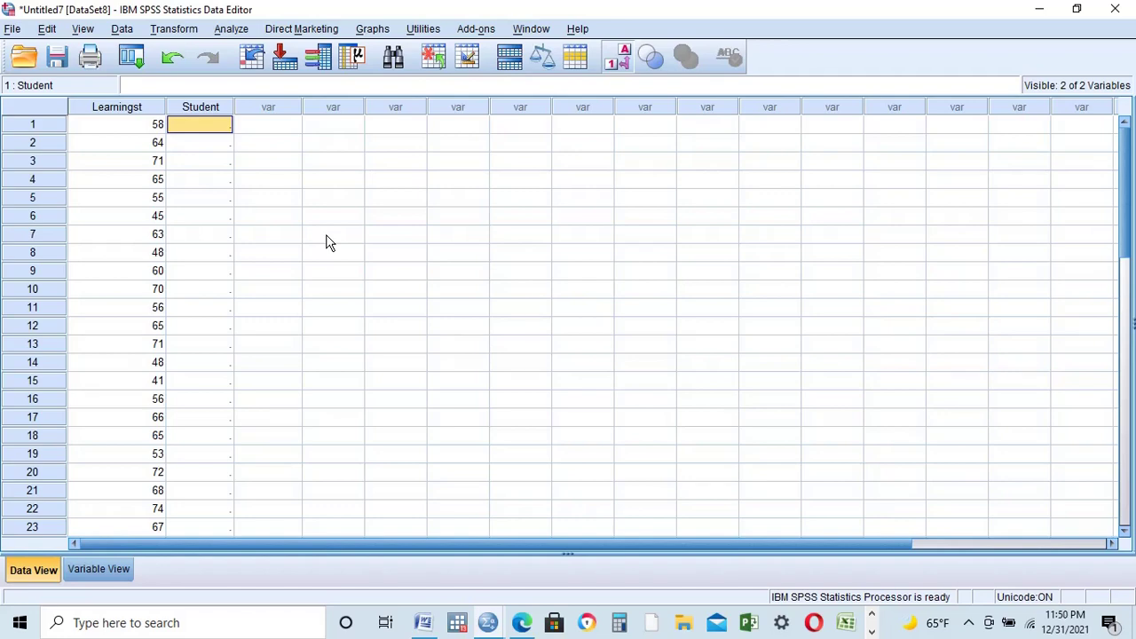
{"action": "type", "text": "11"}
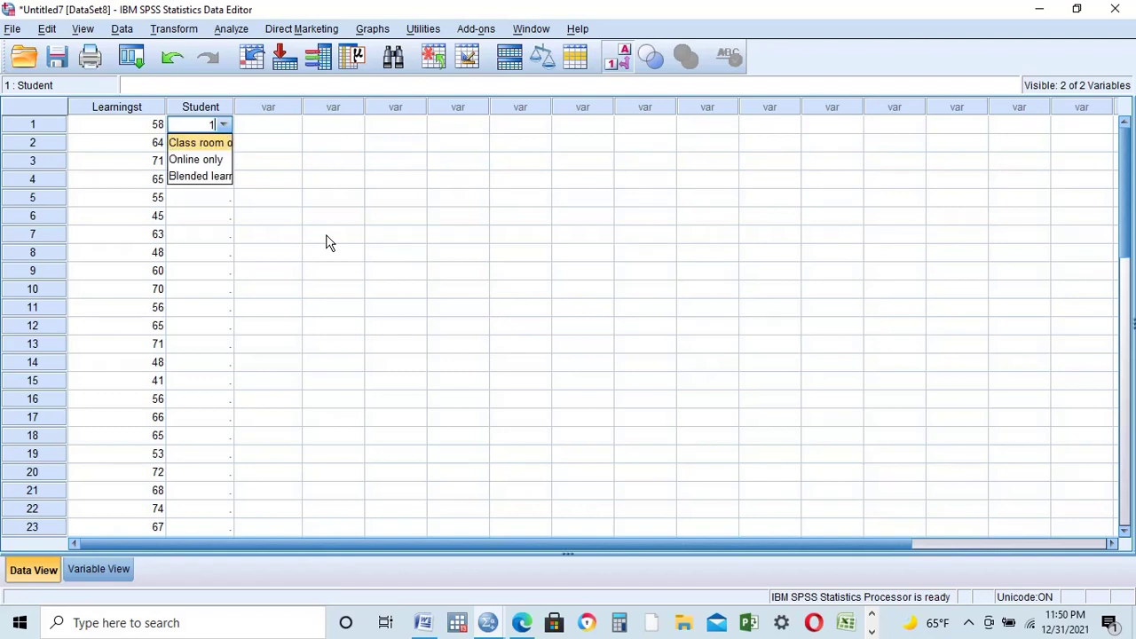
{"action": "left_click", "coordinate": [446, 197]}
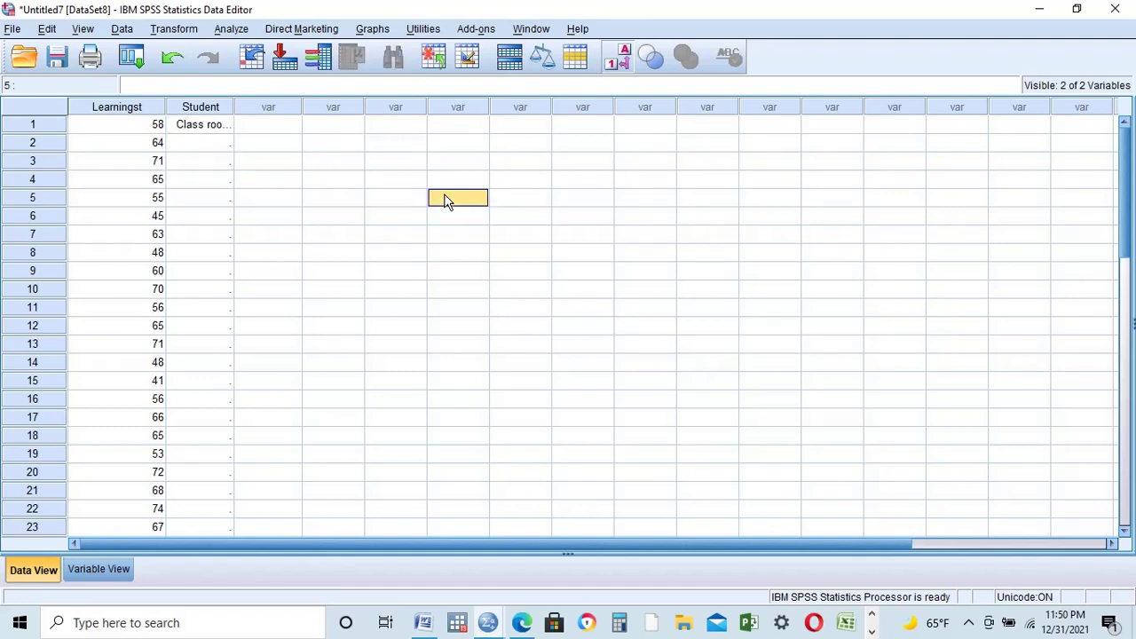
{"action": "left_click", "coordinate": [218, 107]}
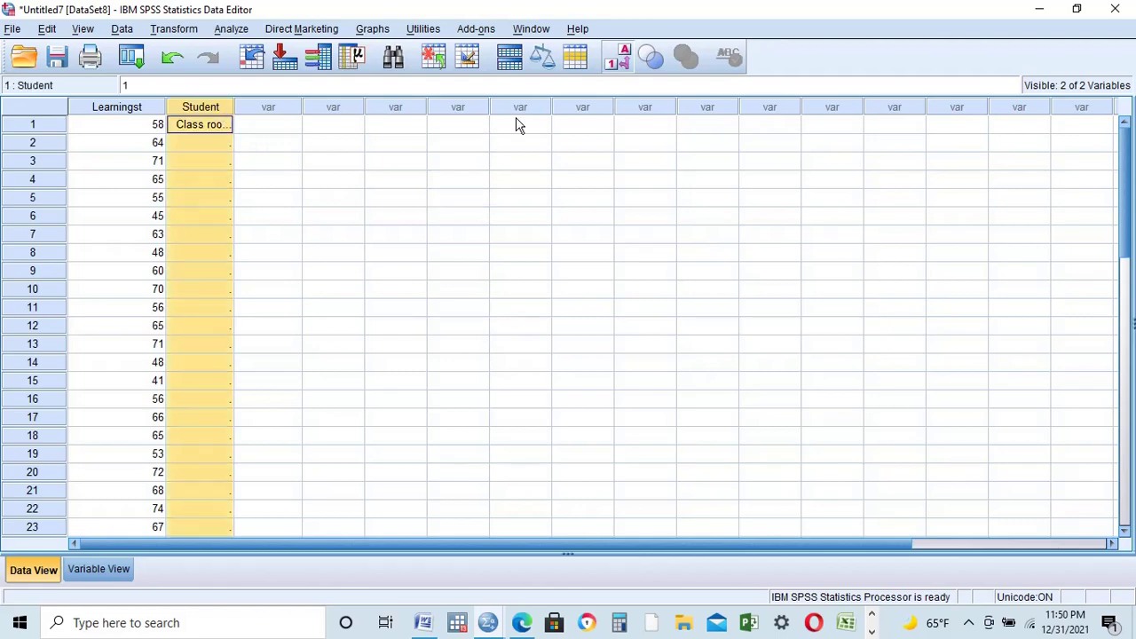
{"action": "left_click", "coordinate": [624, 59]}
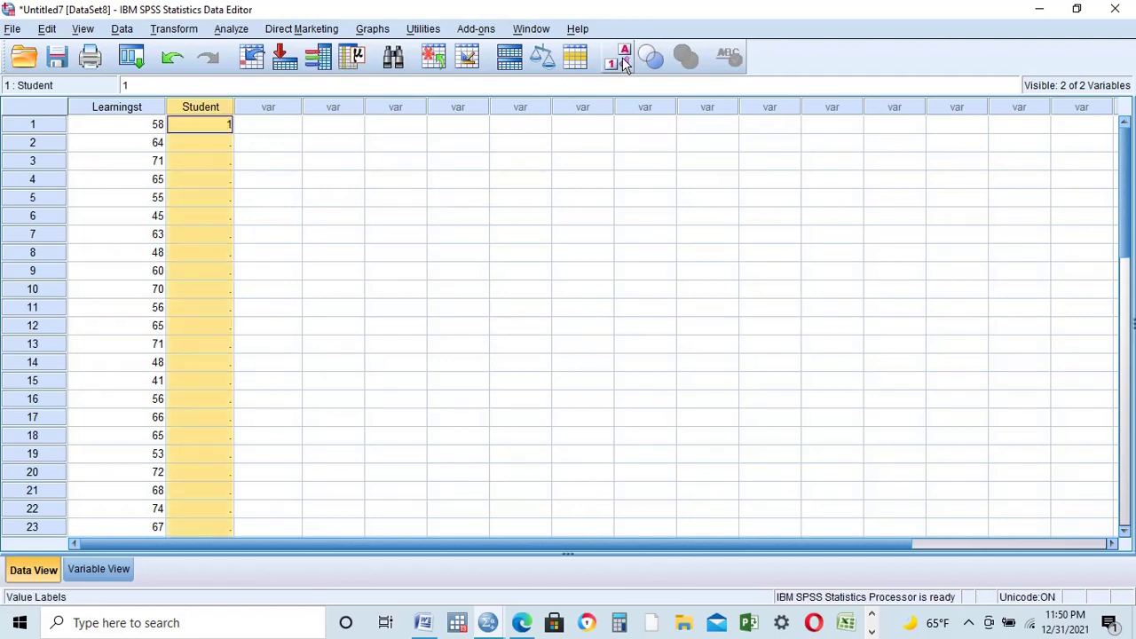
Enter the group code 1 in the Student column for cases 2 to 10
{"action": "left_click", "coordinate": [211, 150]}
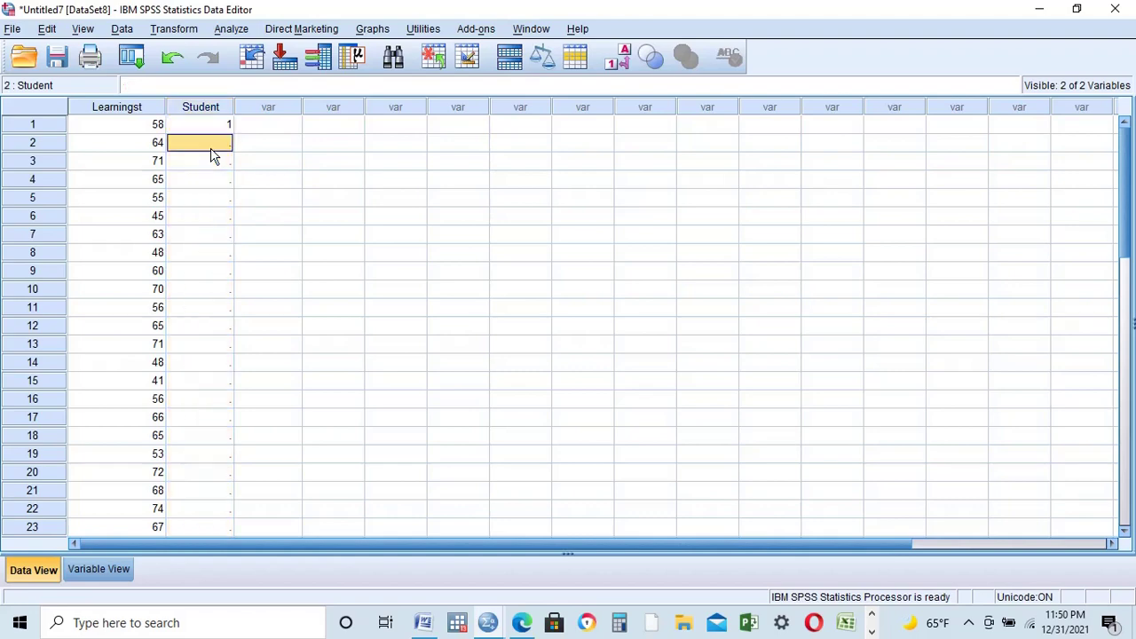
{"action": "type", "text": "1"}
{"action": "key", "text": "Return"}
{"action": "type", "text": "1"}
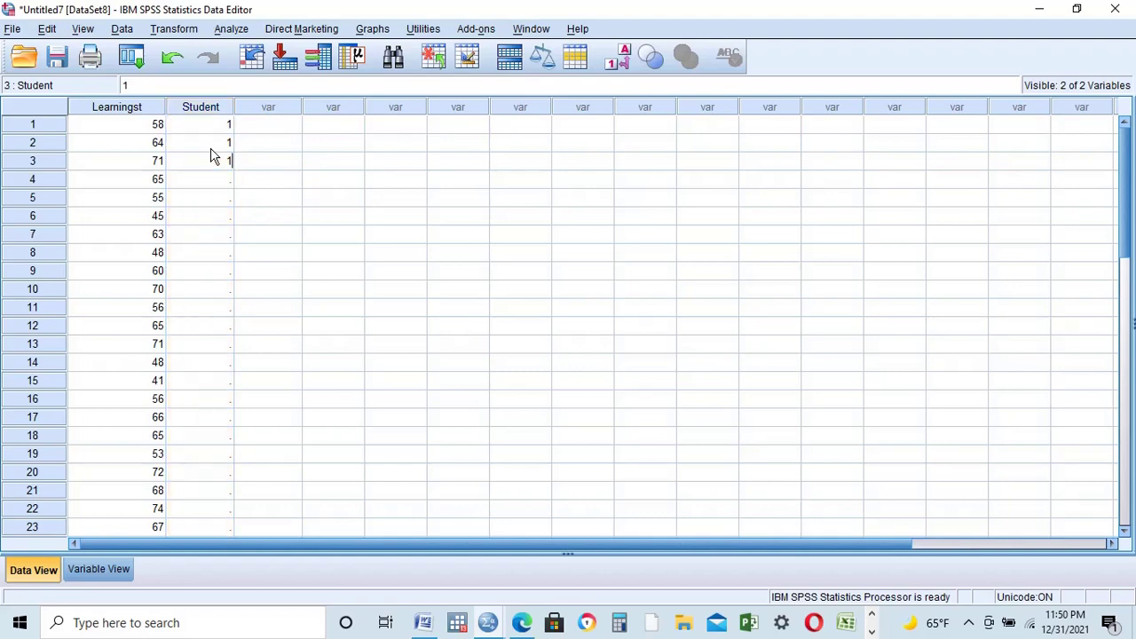
{"action": "key", "text": "Return"}
{"action": "type", "text": "1"}
{"action": "key", "text": "Return"}
{"action": "type", "text": "1"}
{"action": "key", "text": "Return"}
{"action": "type", "text": "11"}
{"action": "key", "text": "Return"}
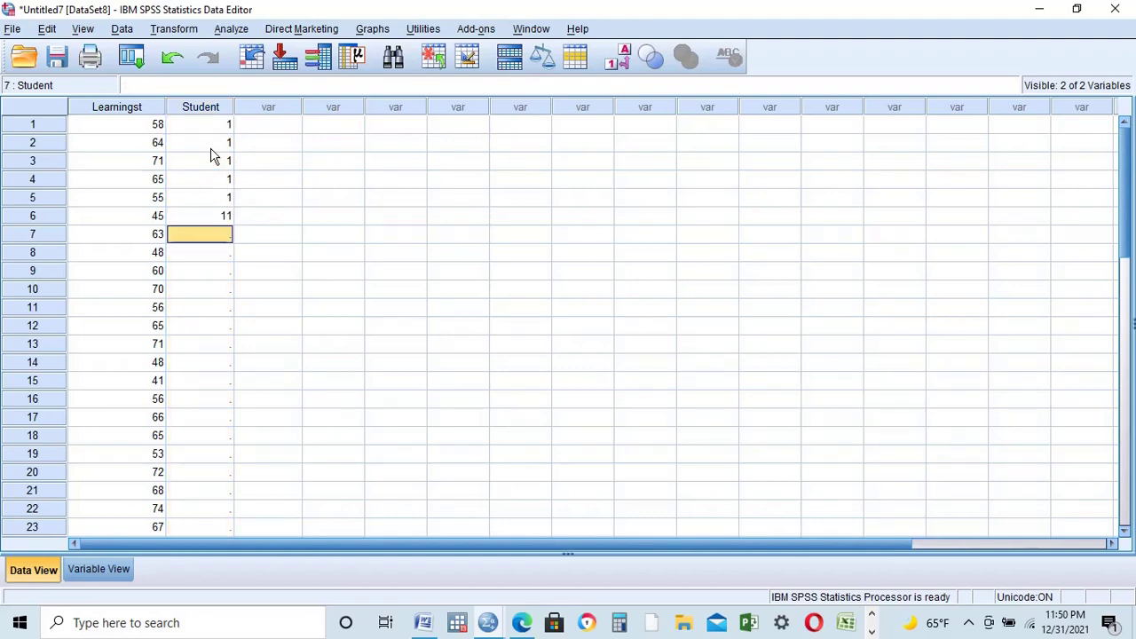
{"action": "type", "text": "1"}
{"action": "key", "text": "Up"}
{"action": "type", "text": "1"}
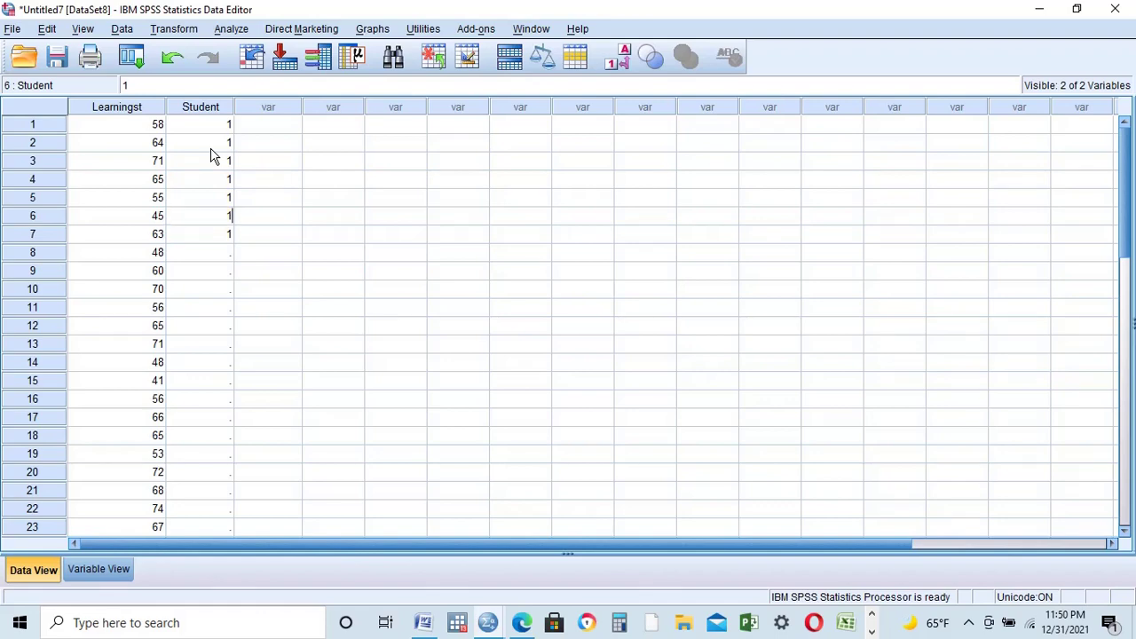
{"action": "key", "text": "Return"}
{"action": "key", "text": "Return"}
{"action": "type", "text": "1"}
{"action": "key", "text": "Return"}
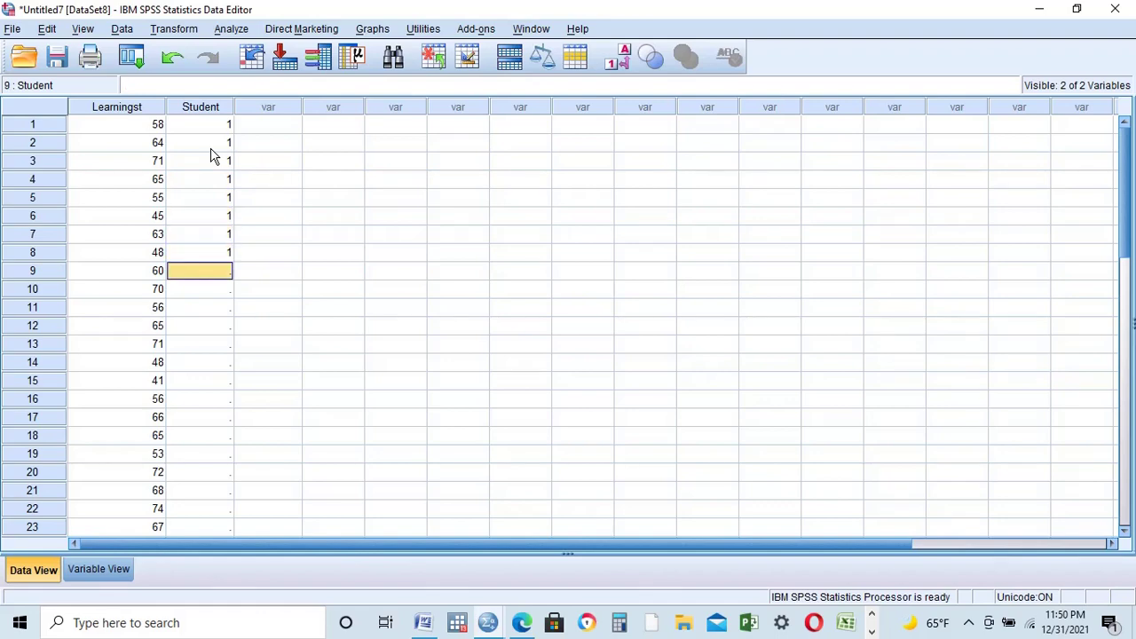
{"action": "type", "text": "1"}
{"action": "key", "text": "Return"}
{"action": "type", "text": "1"}
{"action": "key", "text": "Return"}
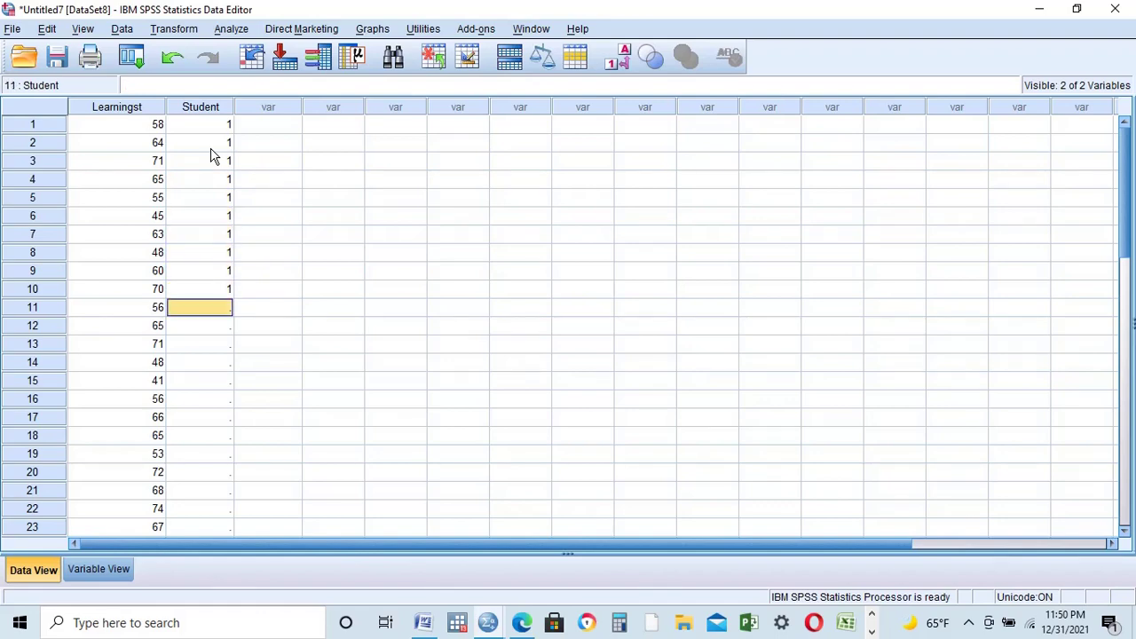
Enter the group code 2 in the Student column for cases 11 to 20
{"action": "type", "text": "2"}
{"action": "key", "text": "Return"}
{"action": "type", "text": "2"}
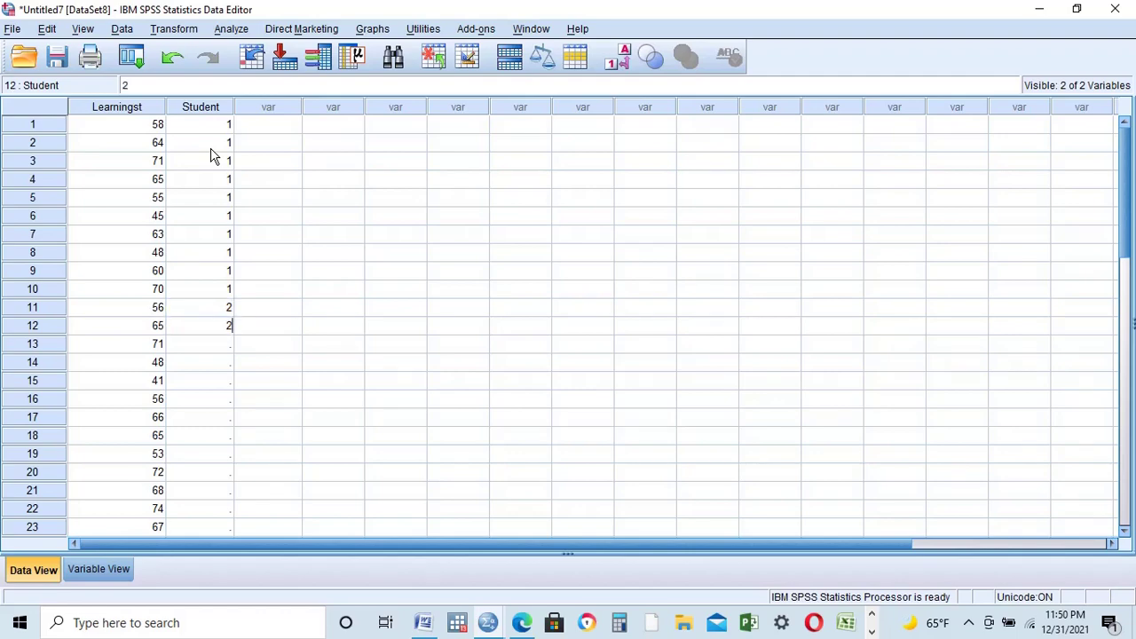
{"action": "key", "text": "Return"}
{"action": "type", "text": "2"}
{"action": "key", "text": "Return"}
{"action": "type", "text": "2"}
{"action": "key", "text": "Return"}
{"action": "type", "text": "2"}
{"action": "key", "text": "Return"}
{"action": "type", "text": "2"}
{"action": "key", "text": "Return"}
{"action": "type", "text": "2"}
{"action": "key", "text": "Return"}
{"action": "type", "text": "2"}
{"action": "key", "text": "Return"}
{"action": "type", "text": "2"}
{"action": "key", "text": "Return"}
{"action": "type", "text": "2"}
{"action": "key", "text": "Return"}
Enter the group code 3 in the Student column for cases 21 to 30
{"action": "type", "text": "3"}
{"action": "key", "text": "Return"}
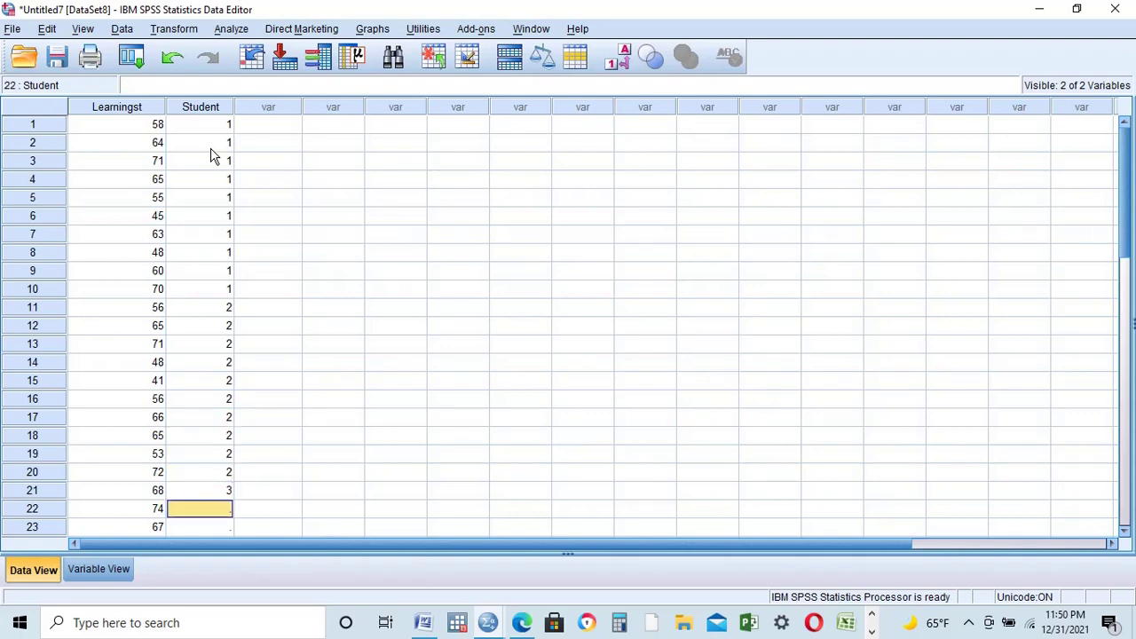
{"action": "type", "text": "3"}
{"action": "key", "text": "Return"}
{"action": "type", "text": "3"}
{"action": "key", "text": "Return"}
{"action": "type", "text": "3"}
{"action": "key", "text": "Return"}
{"action": "type", "text": "3"}
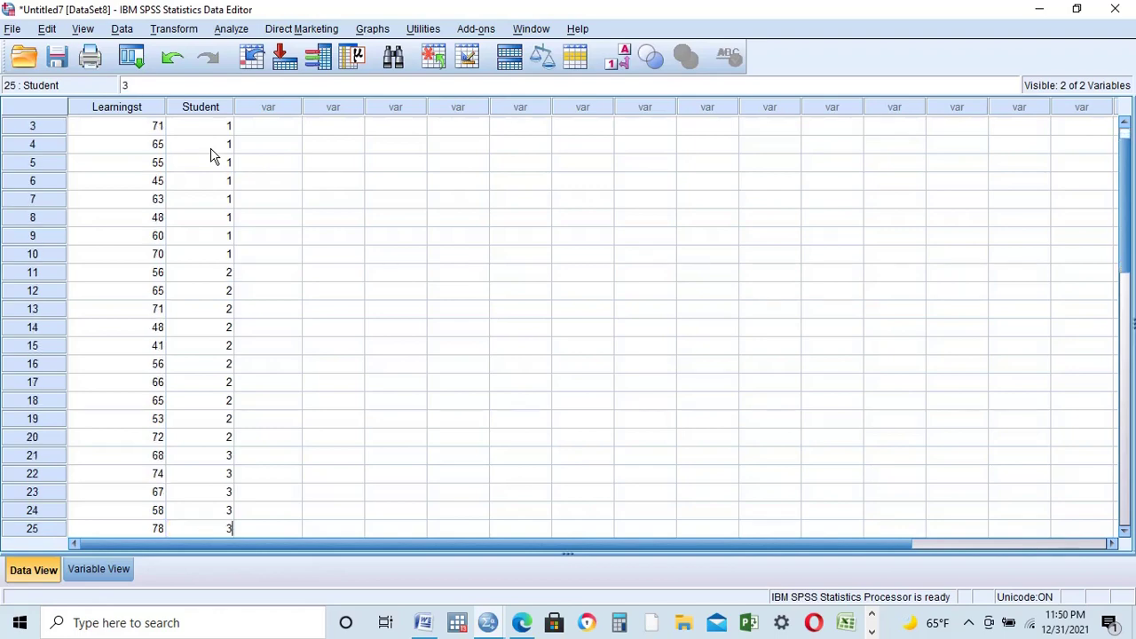
{"action": "key", "text": "Return"}
{"action": "type", "text": "3"}
{"action": "key", "text": "Return"}
{"action": "type", "text": "3"}
{"action": "key", "text": "Return"}
{"action": "type", "text": "3"}
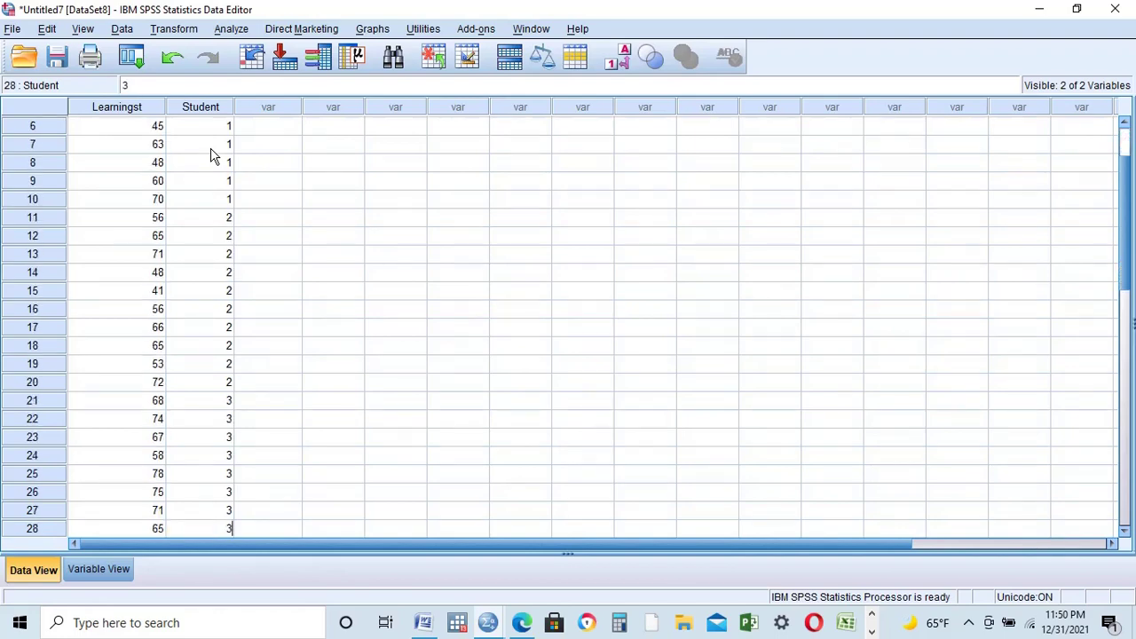
{"action": "key", "text": "Return"}
{"action": "type", "text": "3"}
{"action": "key", "text": "Return"}
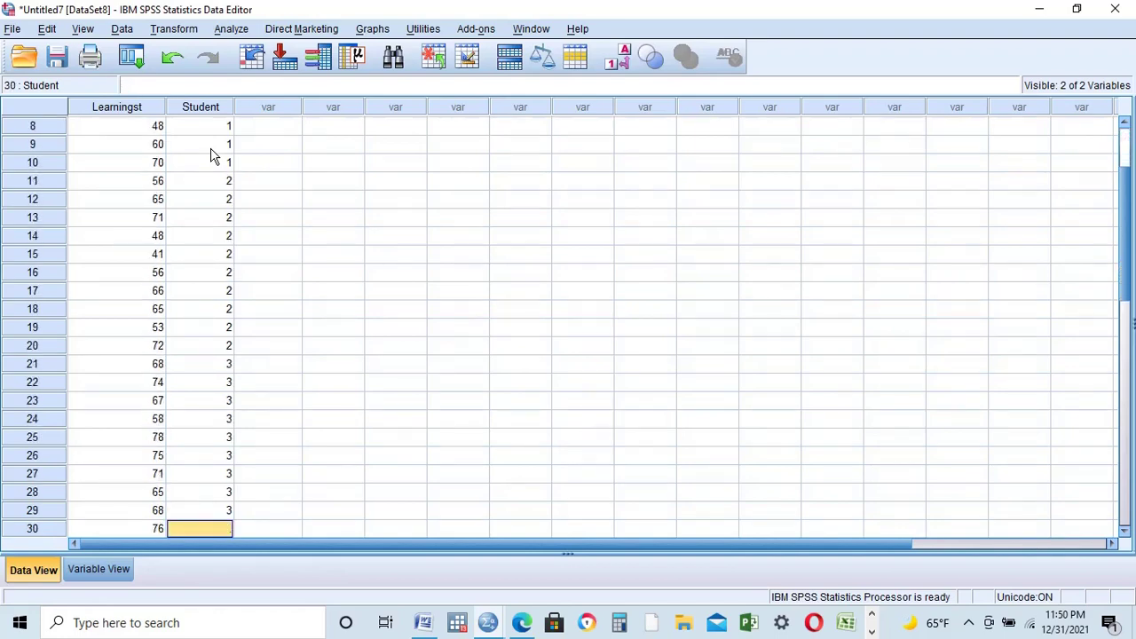
{"action": "type", "text": "3"}
{"action": "key", "text": "Return"}
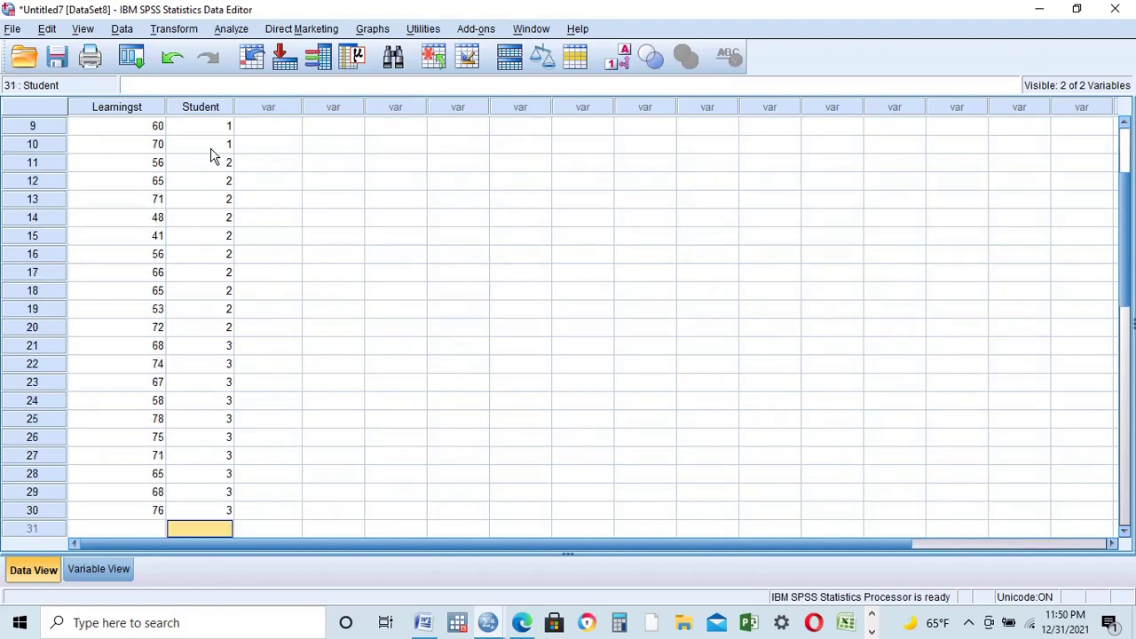
Display value labels instead of numeric codes in the data view and widen the Student column to fit the full labels
{"action": "left_click", "coordinate": [205, 110]}
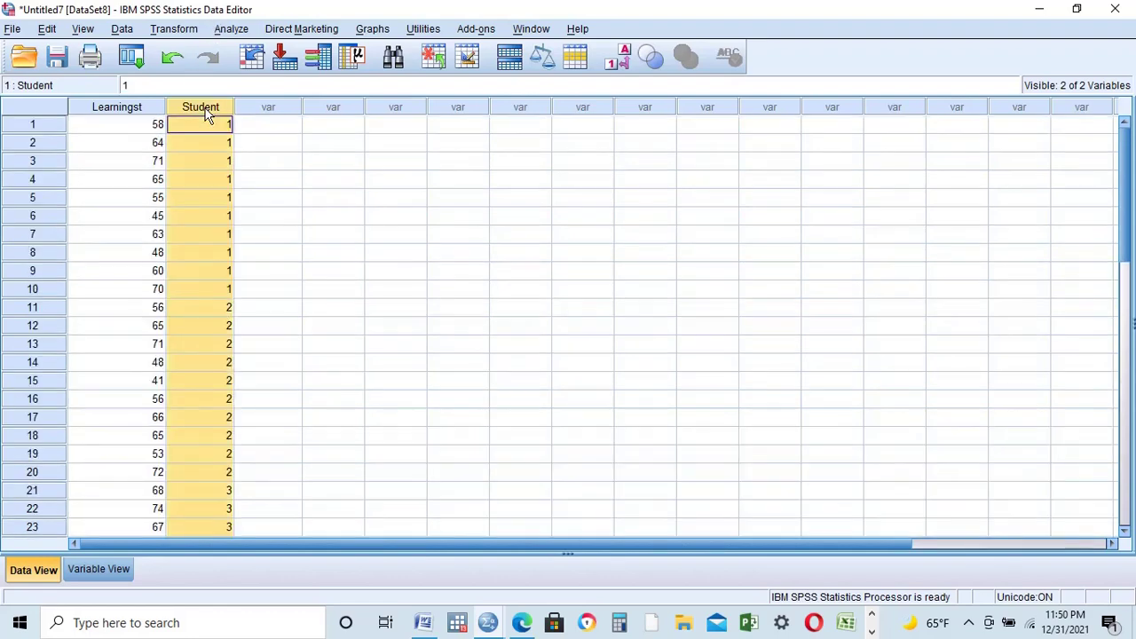
{"action": "left_click", "coordinate": [624, 59]}
{"action": "left_click", "coordinate": [404, 200]}
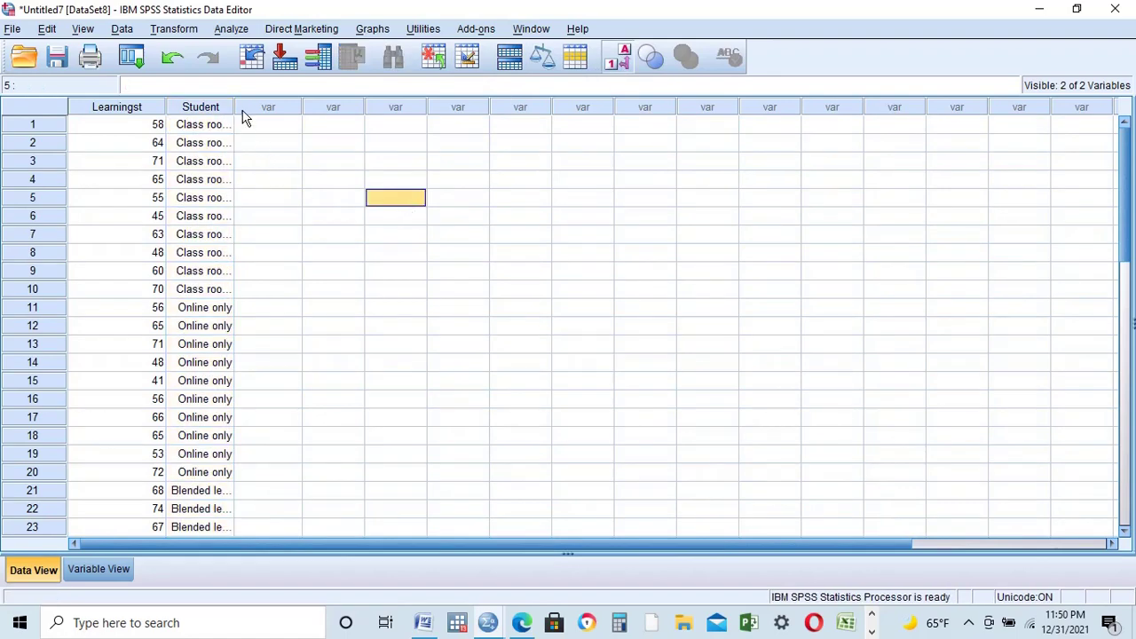
{"action": "left_click_drag", "start_coordinate": [234, 107], "coordinate": [279, 107]}
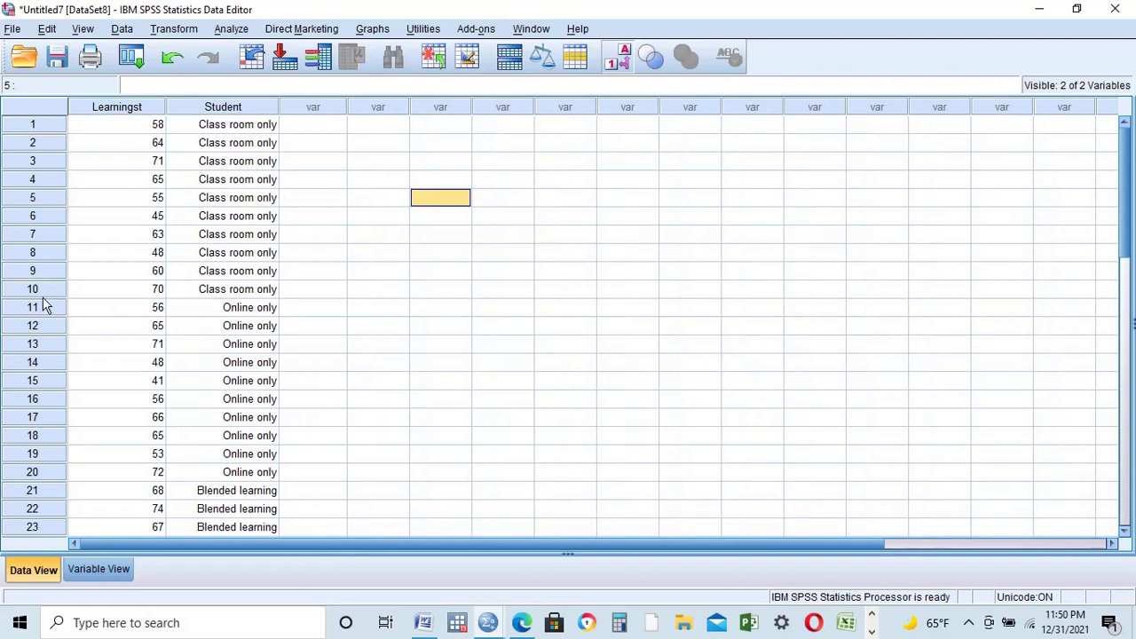
{"action": "left_click", "coordinate": [16, 297]}
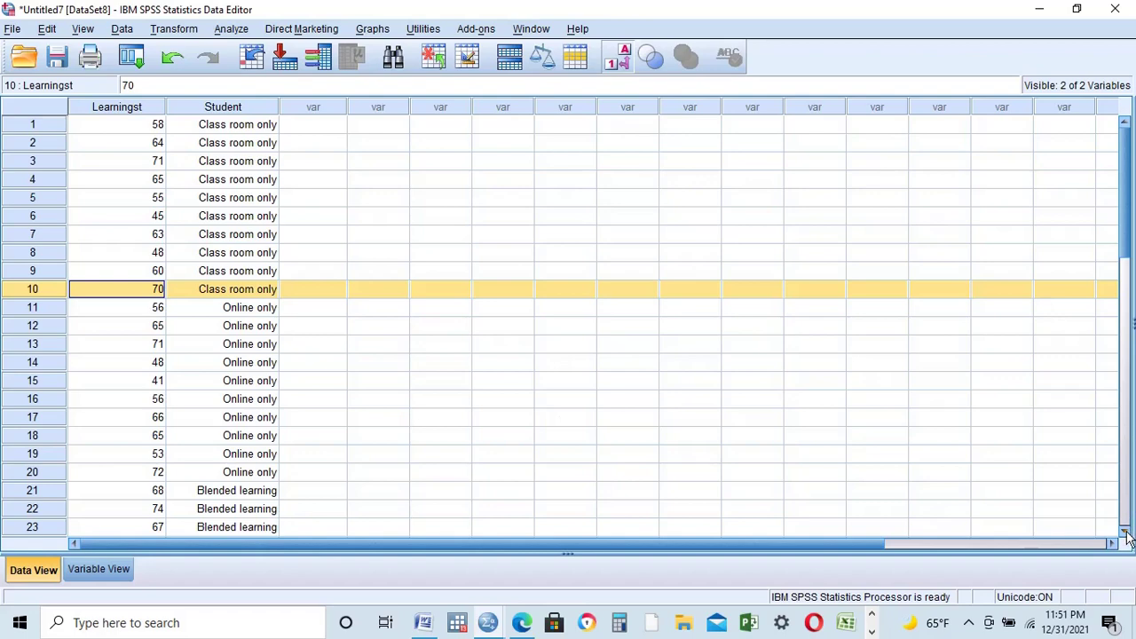
{"action": "left_click_drag", "start_coordinate": [1125, 536], "coordinate": [1126, 536]}
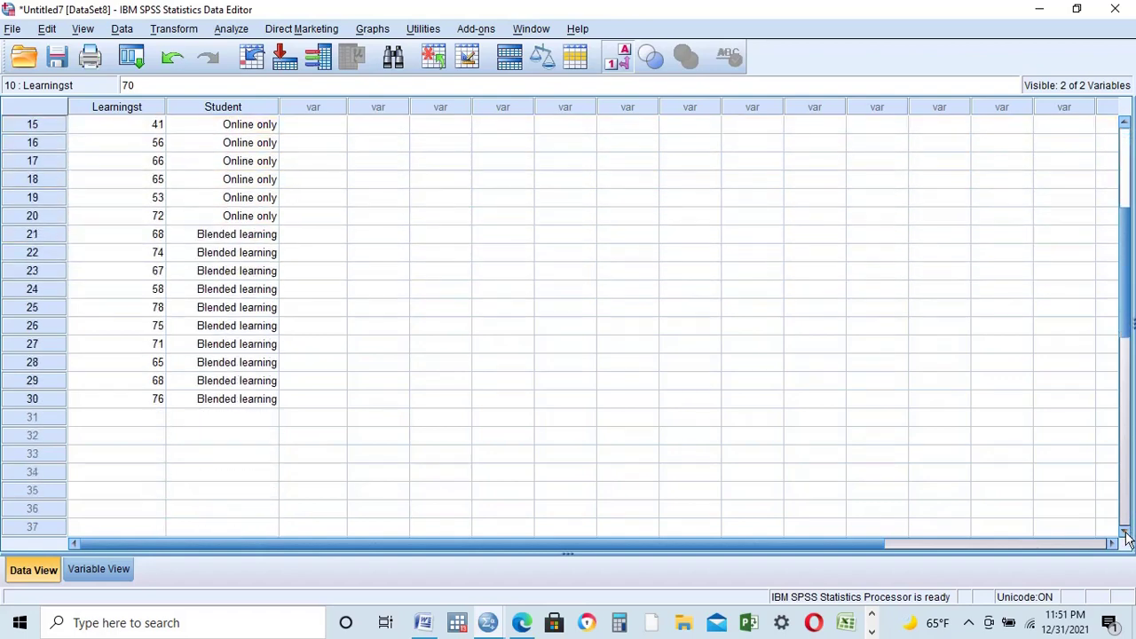
{"action": "left_click", "coordinate": [1128, 142]}
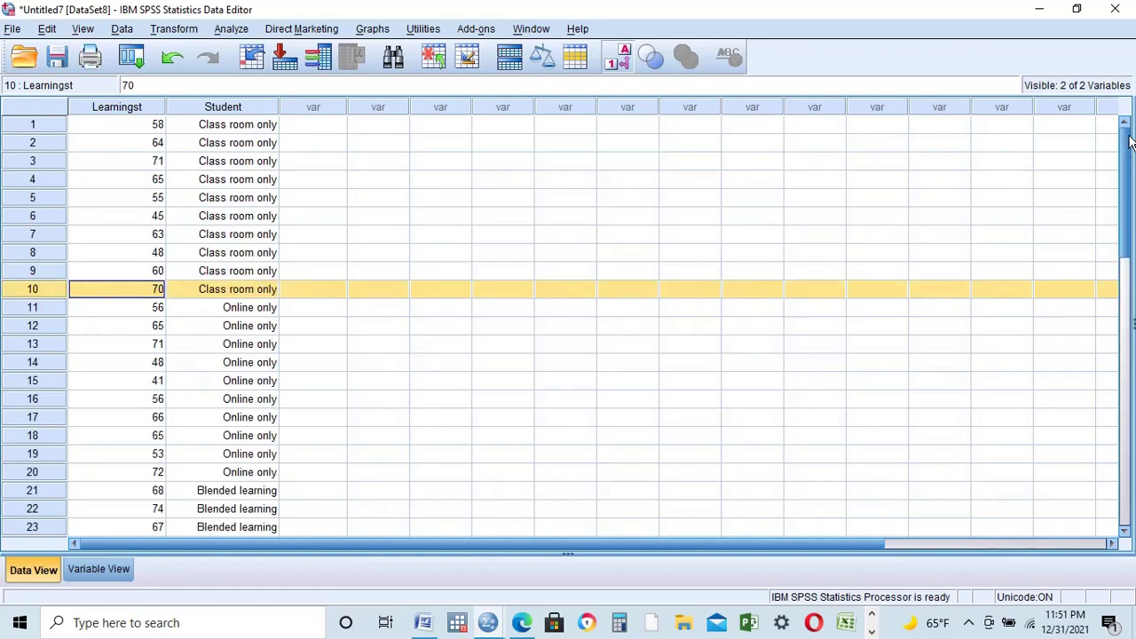
Switch to PowerPoint to check the slide on the procedure for one-way ANOVA with post-hoc tests, and return to SPSS
{"action": "left_click", "coordinate": [872, 632]}
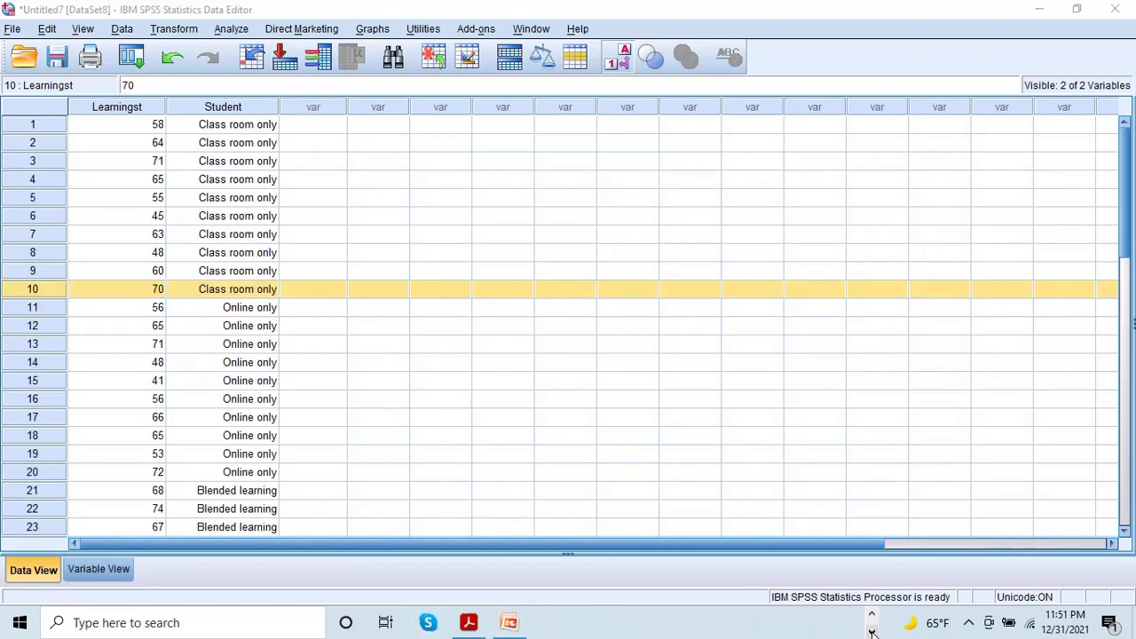
{"action": "left_click", "coordinate": [510, 624]}
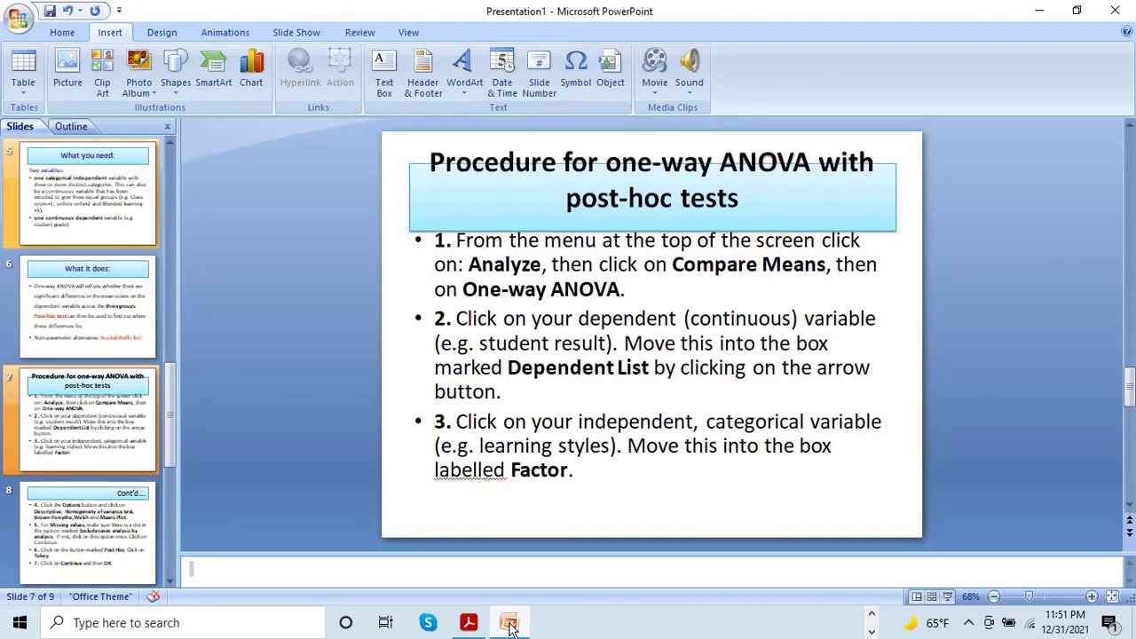
{"action": "left_click", "coordinate": [510, 625]}
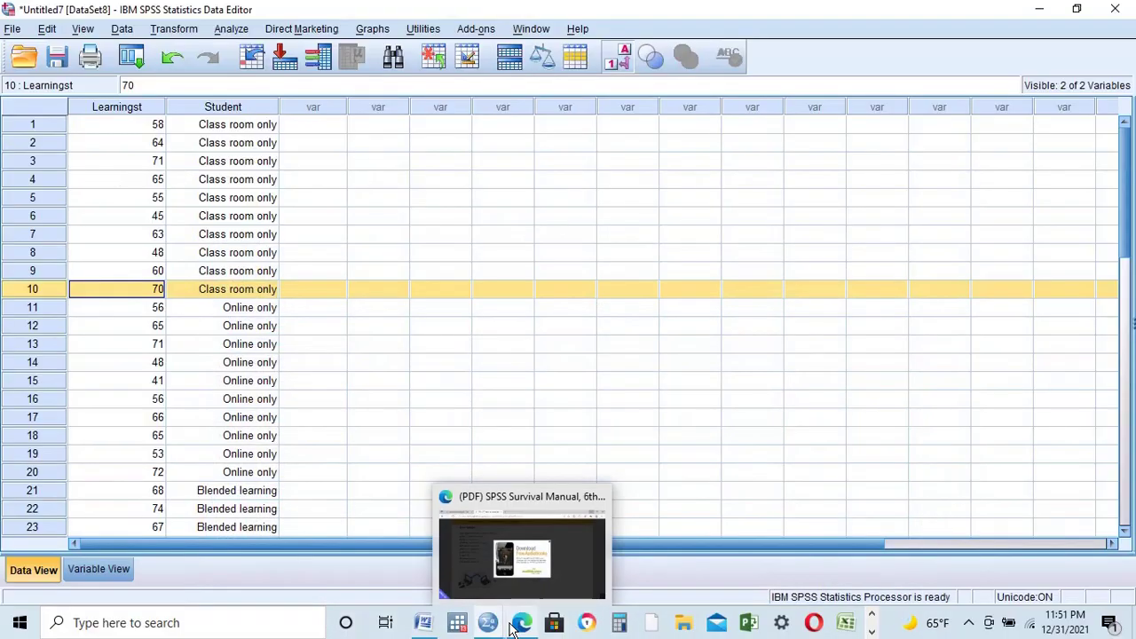
Set up a One-Way ANOVA comparing means with Learningst as the dependent variable and Student as the factor
{"action": "left_click", "coordinate": [233, 34]}
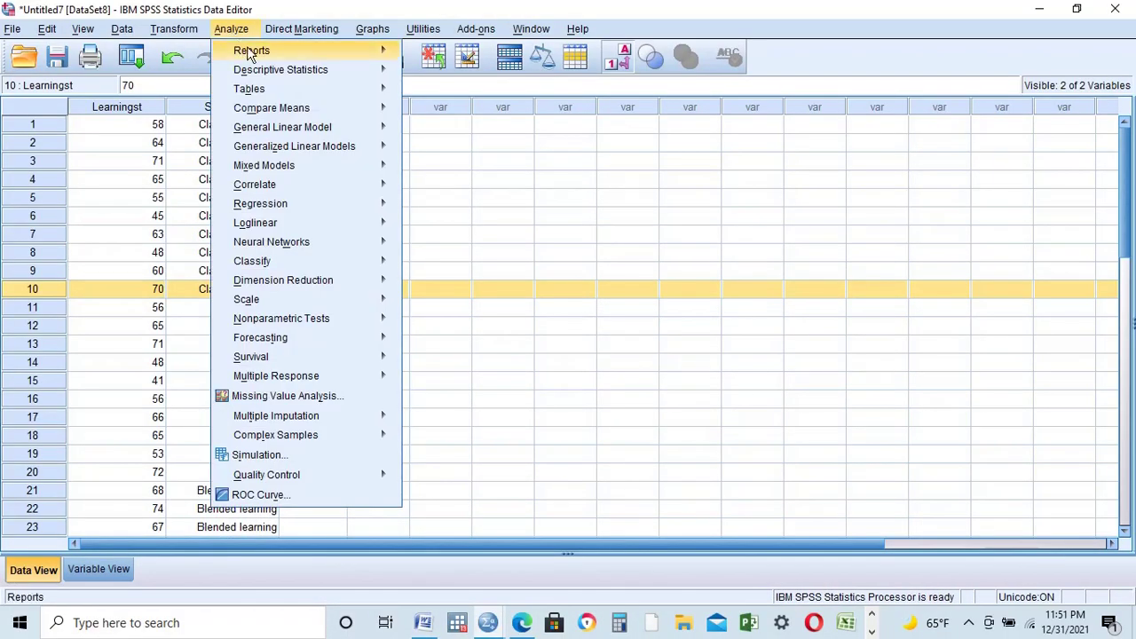
{"action": "mouse_move", "coordinate": [277, 75]}
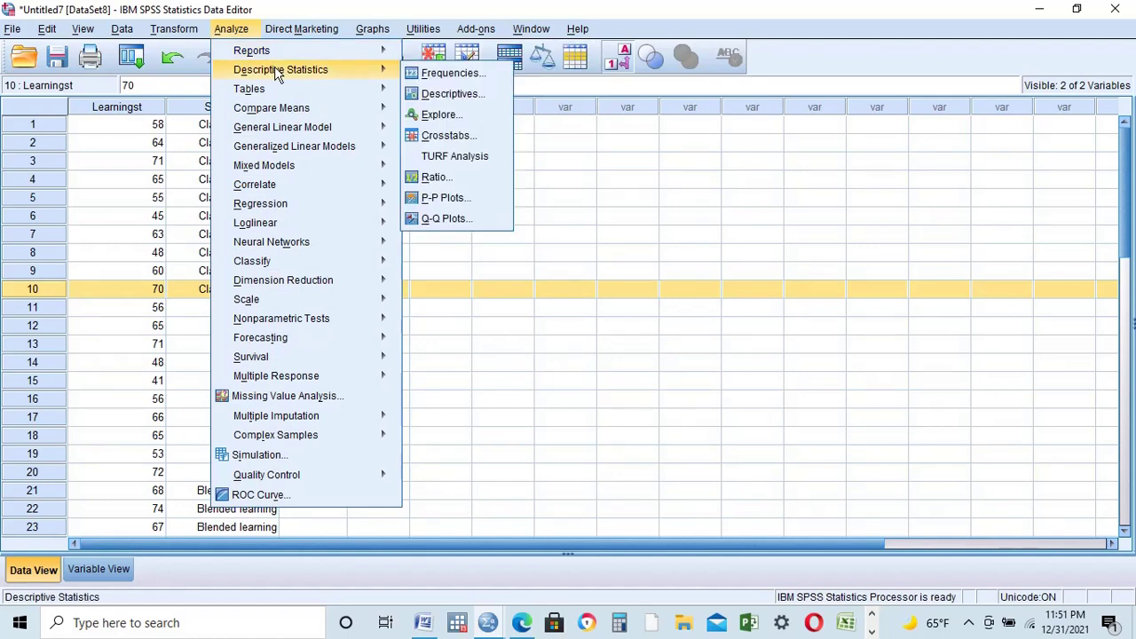
{"action": "mouse_move", "coordinate": [282, 111]}
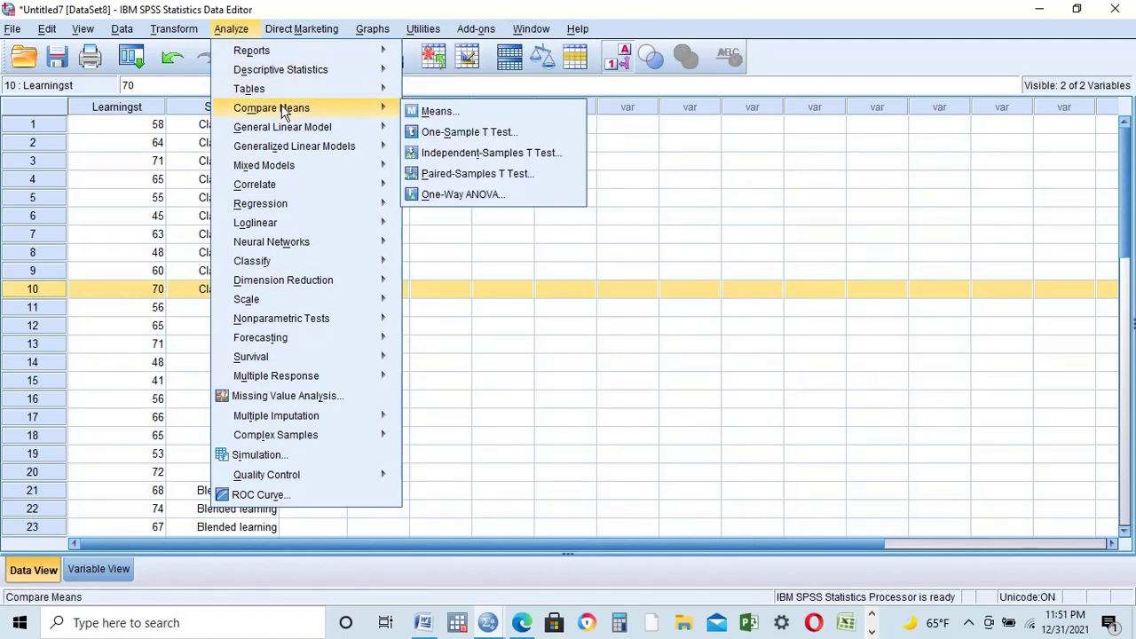
{"action": "left_click", "coordinate": [435, 194]}
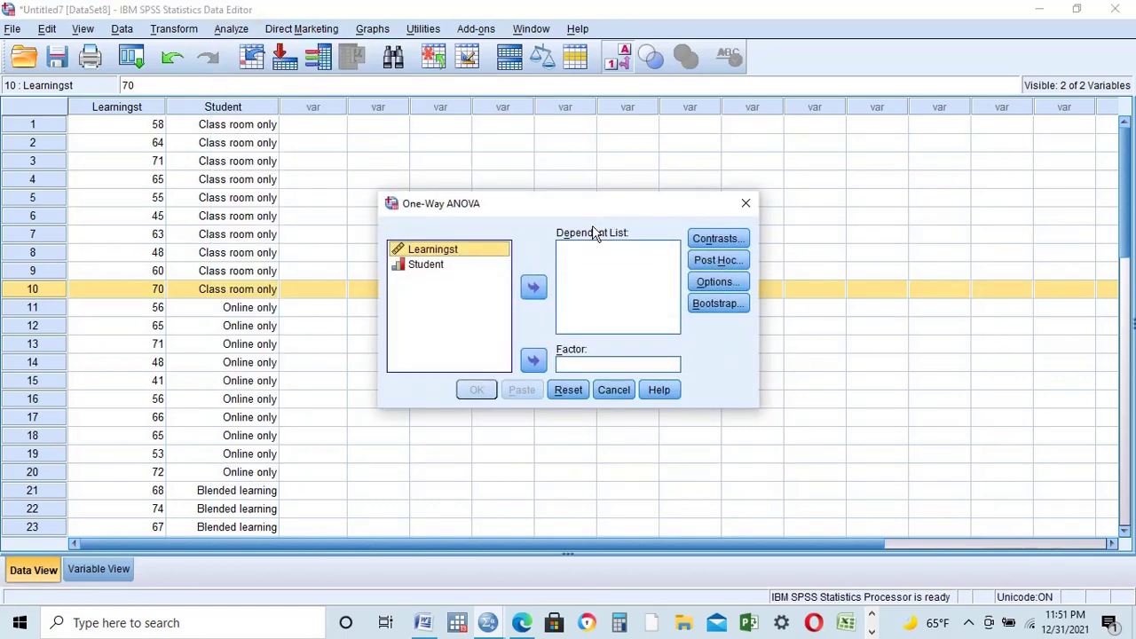
{"action": "left_click", "coordinate": [462, 252]}
{"action": "left_click", "coordinate": [533, 288]}
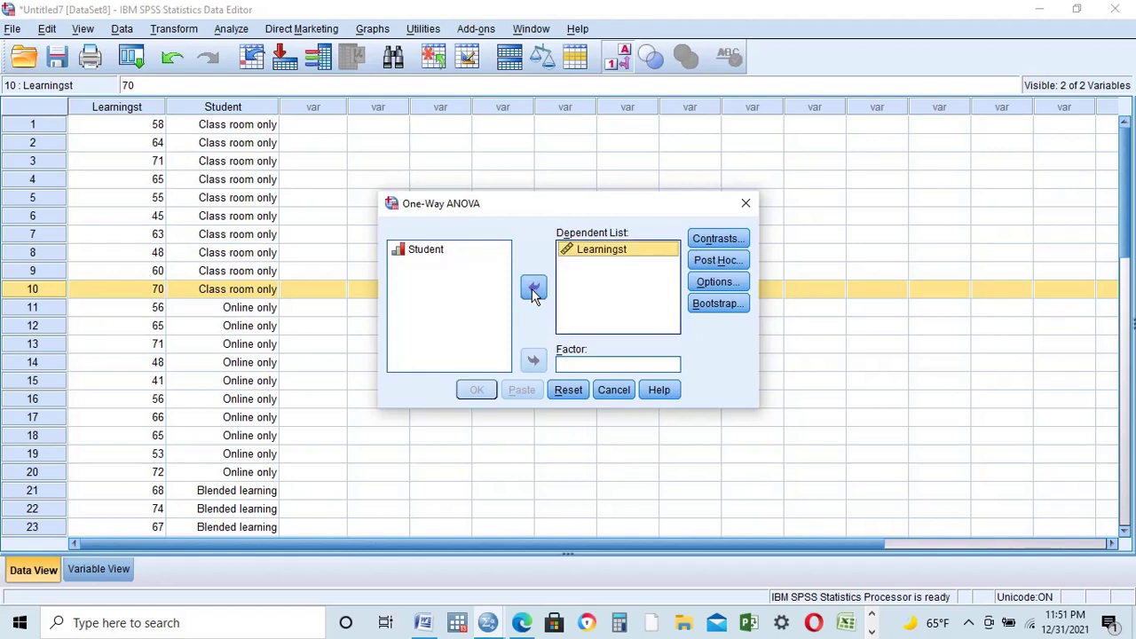
{"action": "left_click", "coordinate": [434, 252]}
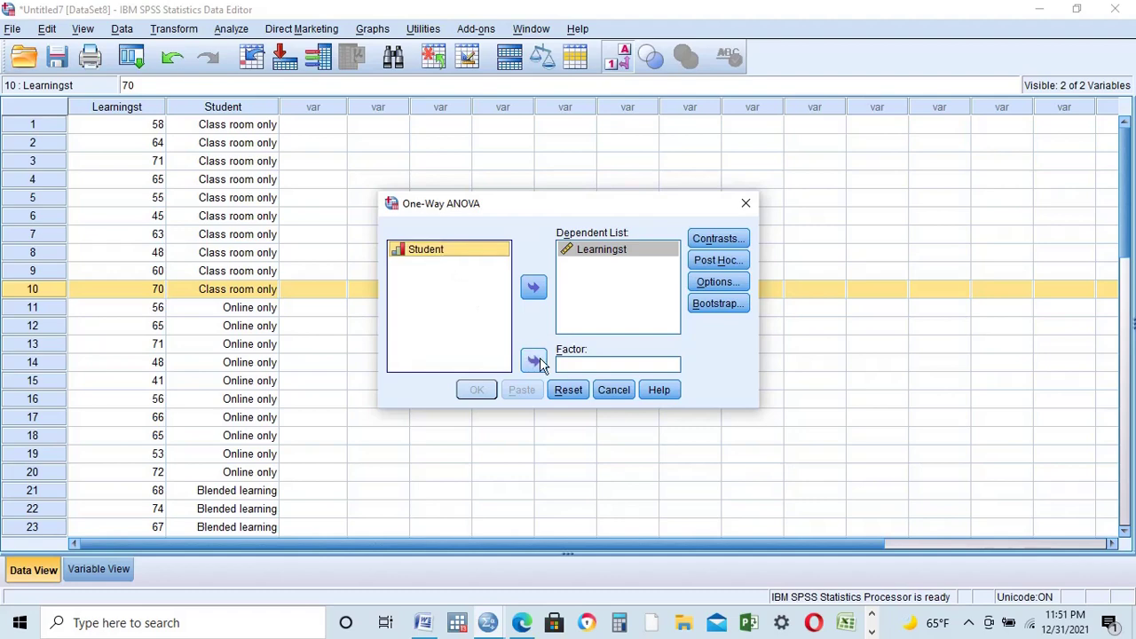
{"action": "left_click", "coordinate": [535, 364]}
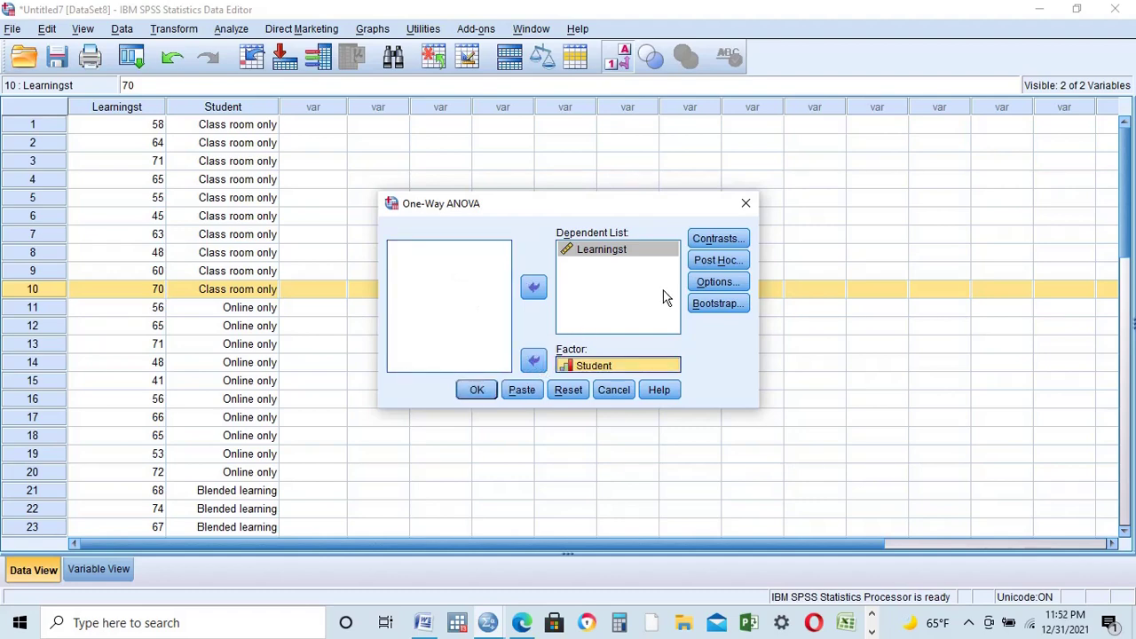
Add the Tukey post hoc test to the One-Way ANOVA and run the analysis
{"action": "left_click", "coordinate": [721, 262]}
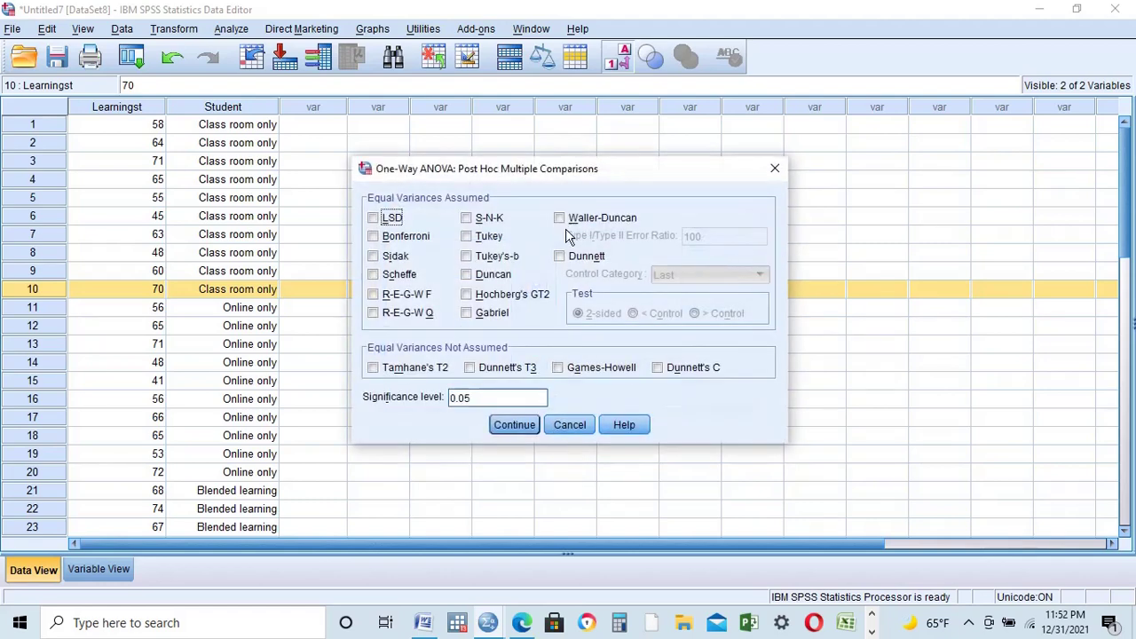
{"action": "left_click", "coordinate": [486, 238]}
{"action": "left_click", "coordinate": [512, 425]}
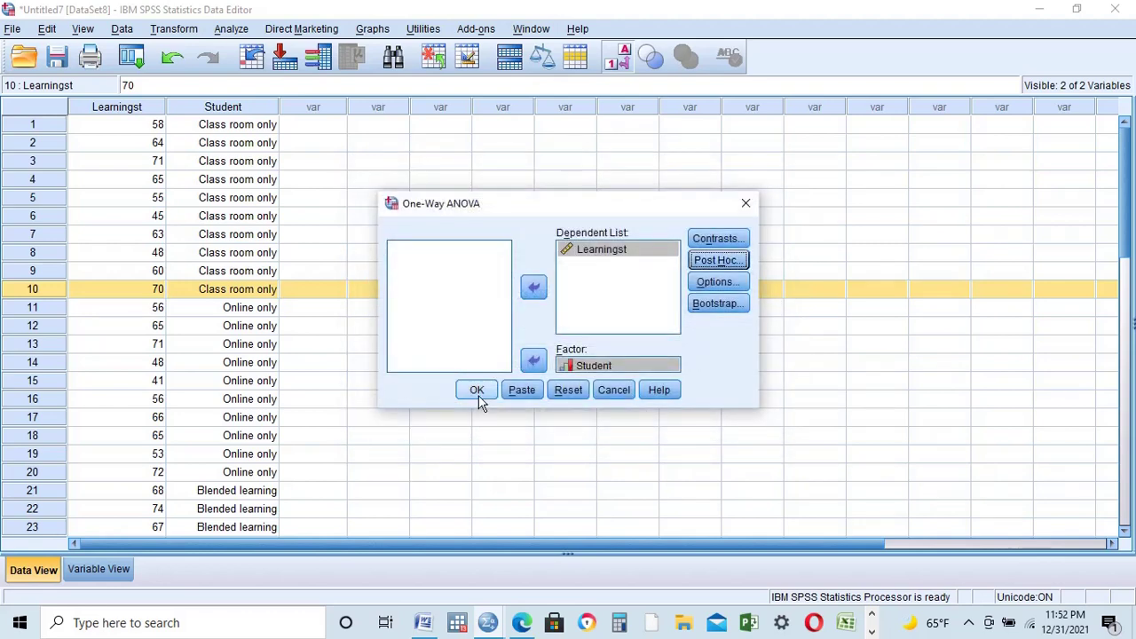
{"action": "left_click", "coordinate": [478, 393]}
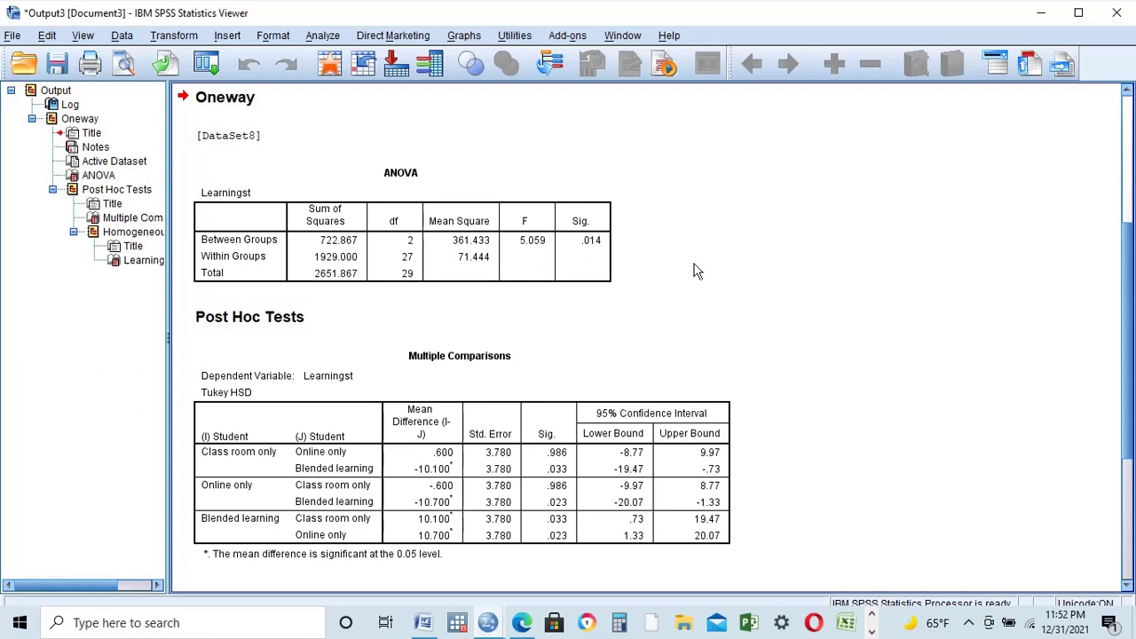
Examine the significance value in the ANOVA table and review the "What it does" slide in PowerPoint
{"action": "left_click", "coordinate": [596, 247]}
{"action": "left_click", "coordinate": [872, 633]}
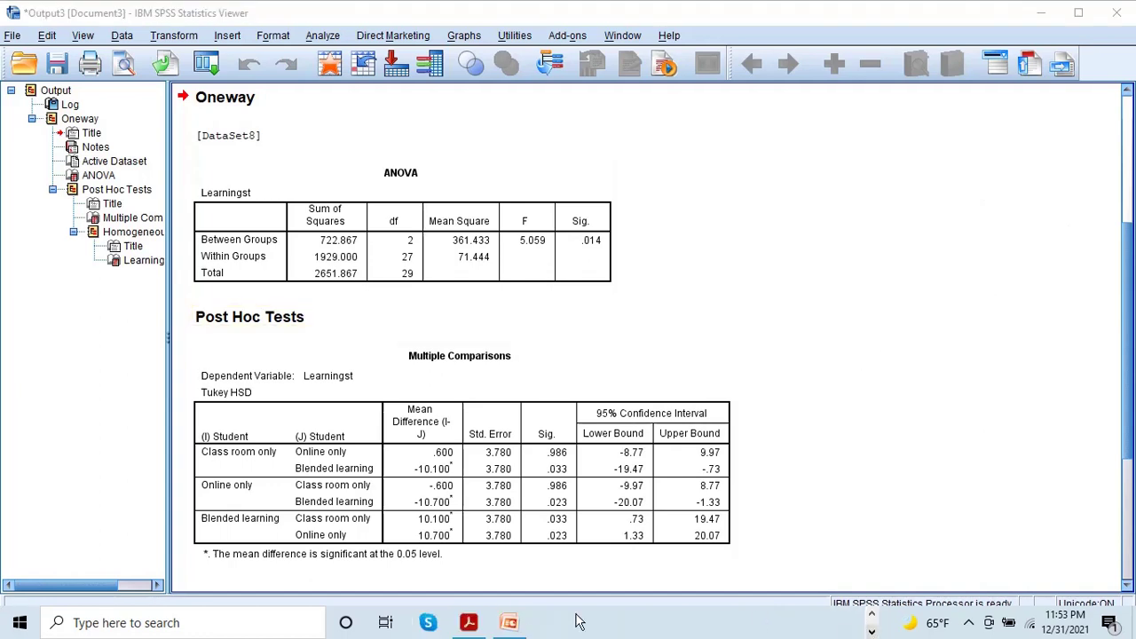
{"action": "left_click", "coordinate": [508, 624]}
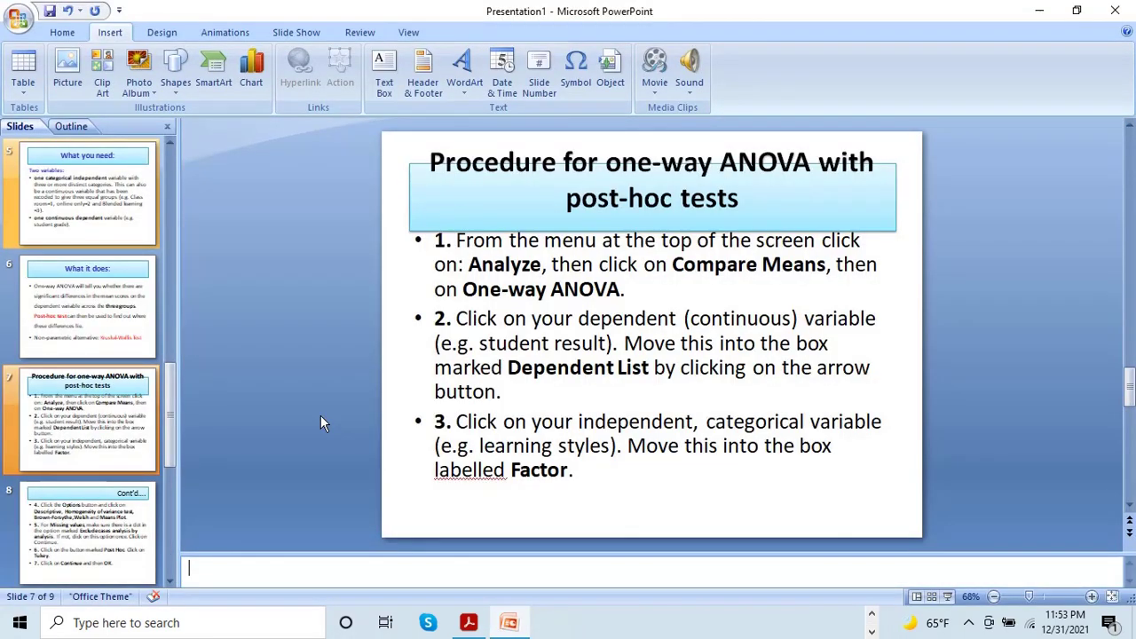
{"action": "left_click", "coordinate": [1109, 177]}
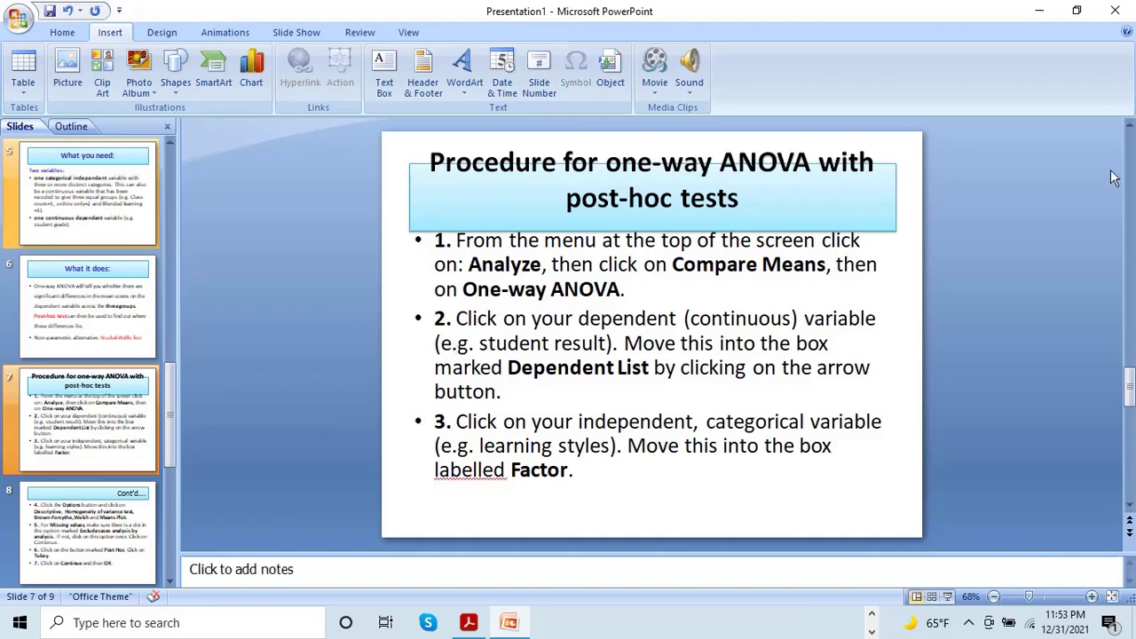
{"action": "left_click", "coordinate": [1134, 223]}
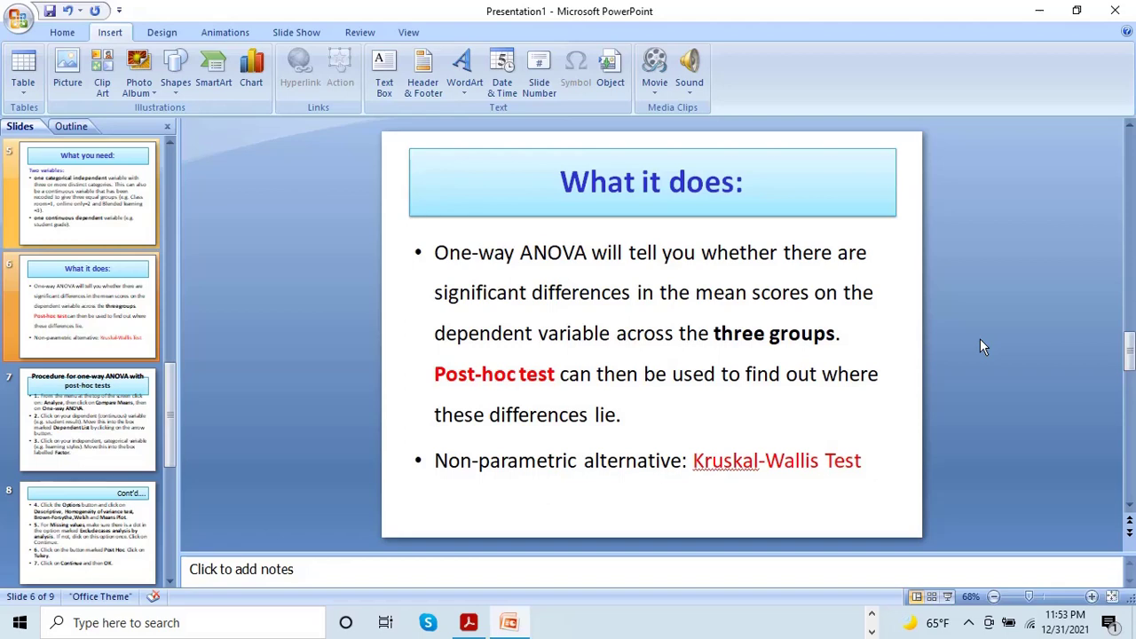
Return to the SPSS output and select the Tukey Multiple Comparisons table to examine its significance values
{"action": "left_click", "coordinate": [509, 624]}
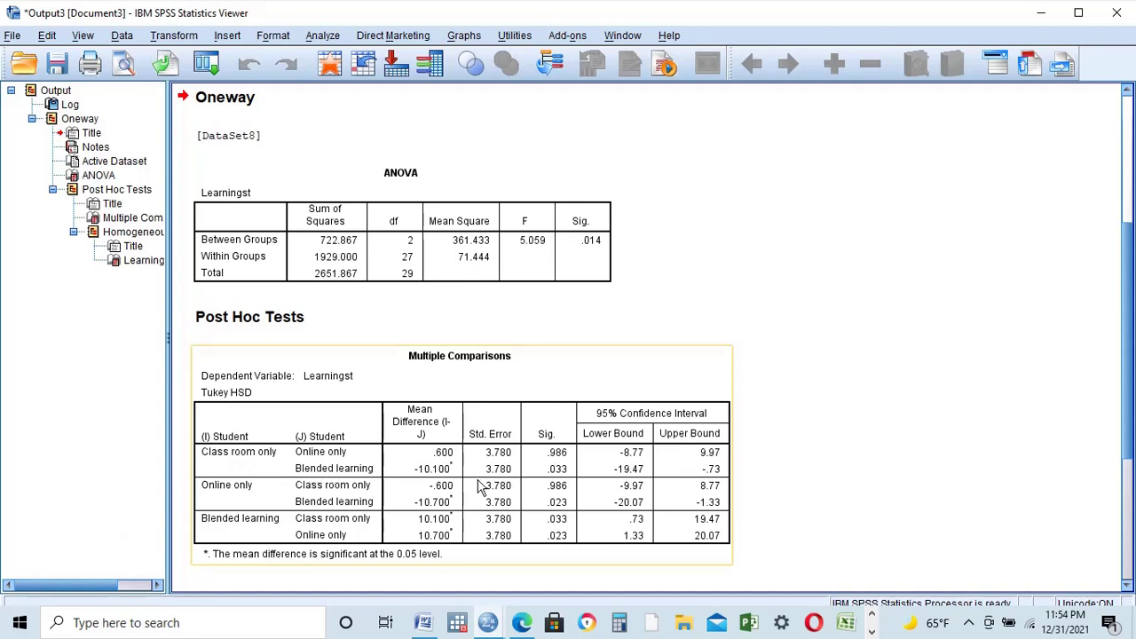
{"action": "left_click", "coordinate": [552, 486]}
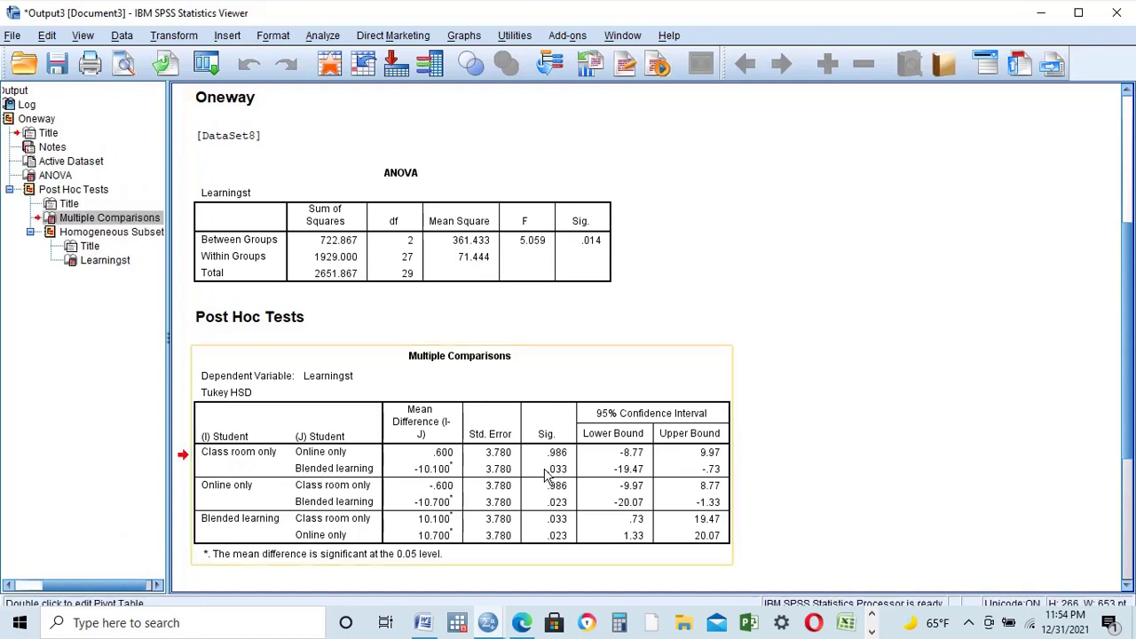